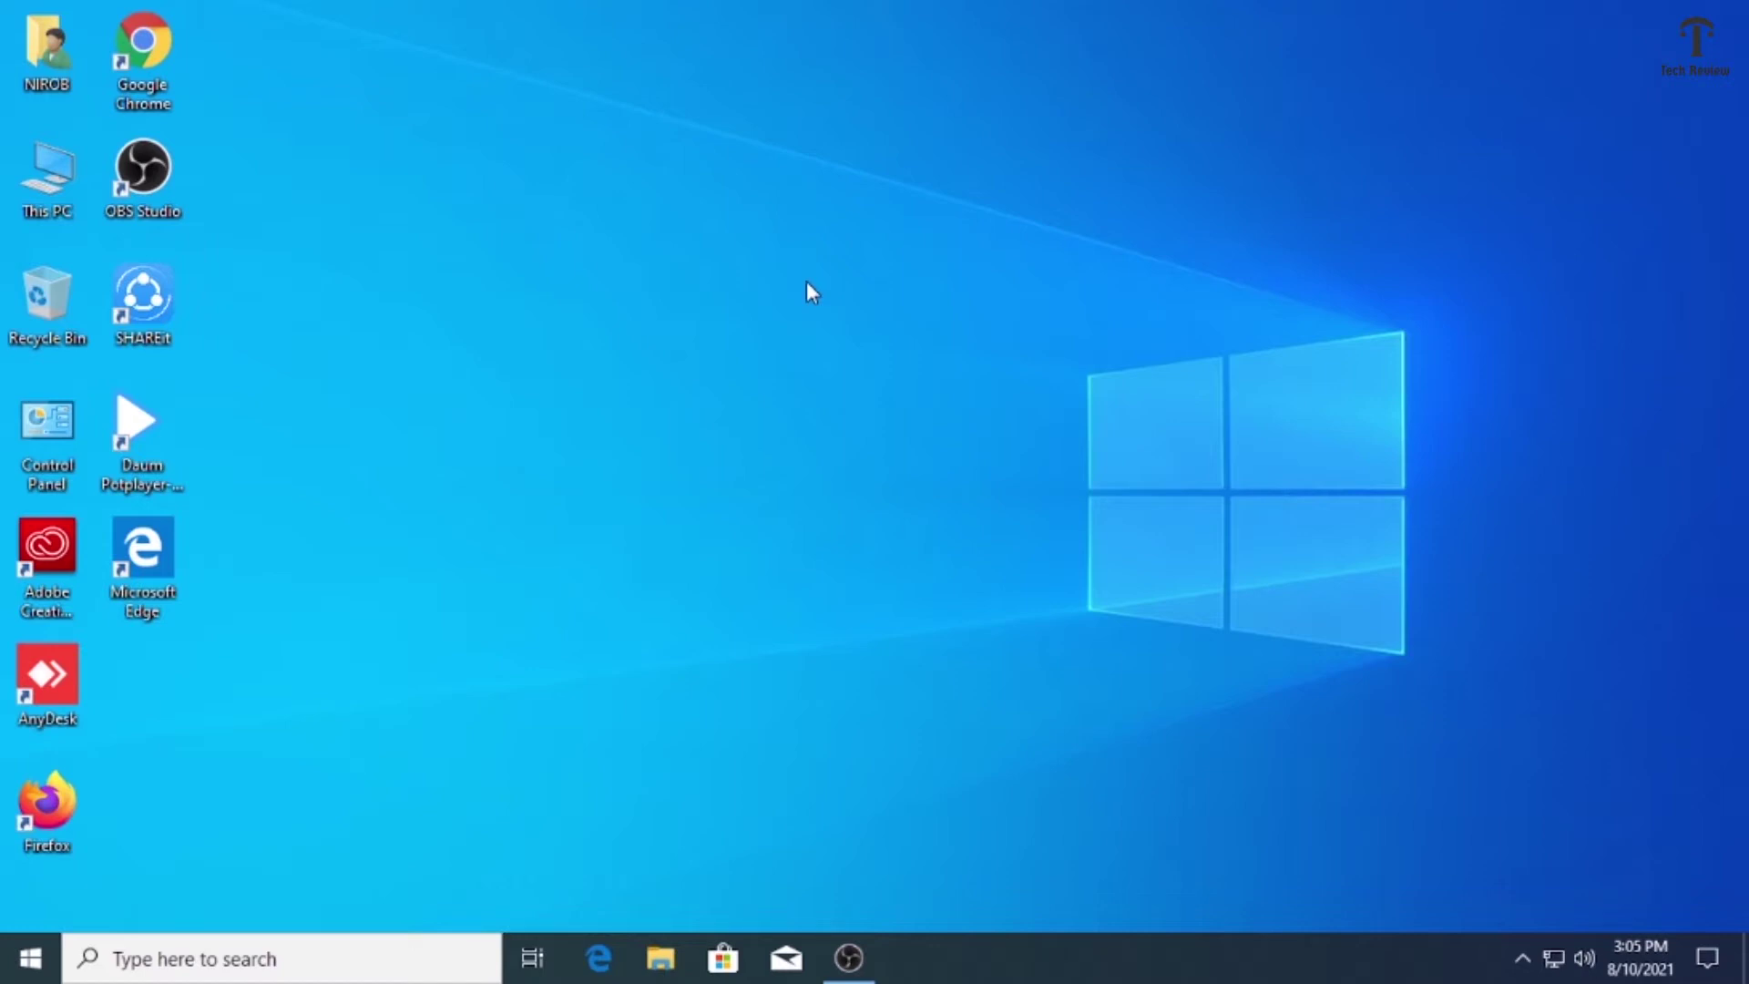
- Open the IDM 6.33 Build 2 zip archive from the Software folder on USB Drive (D:)
double_click(42, 188)
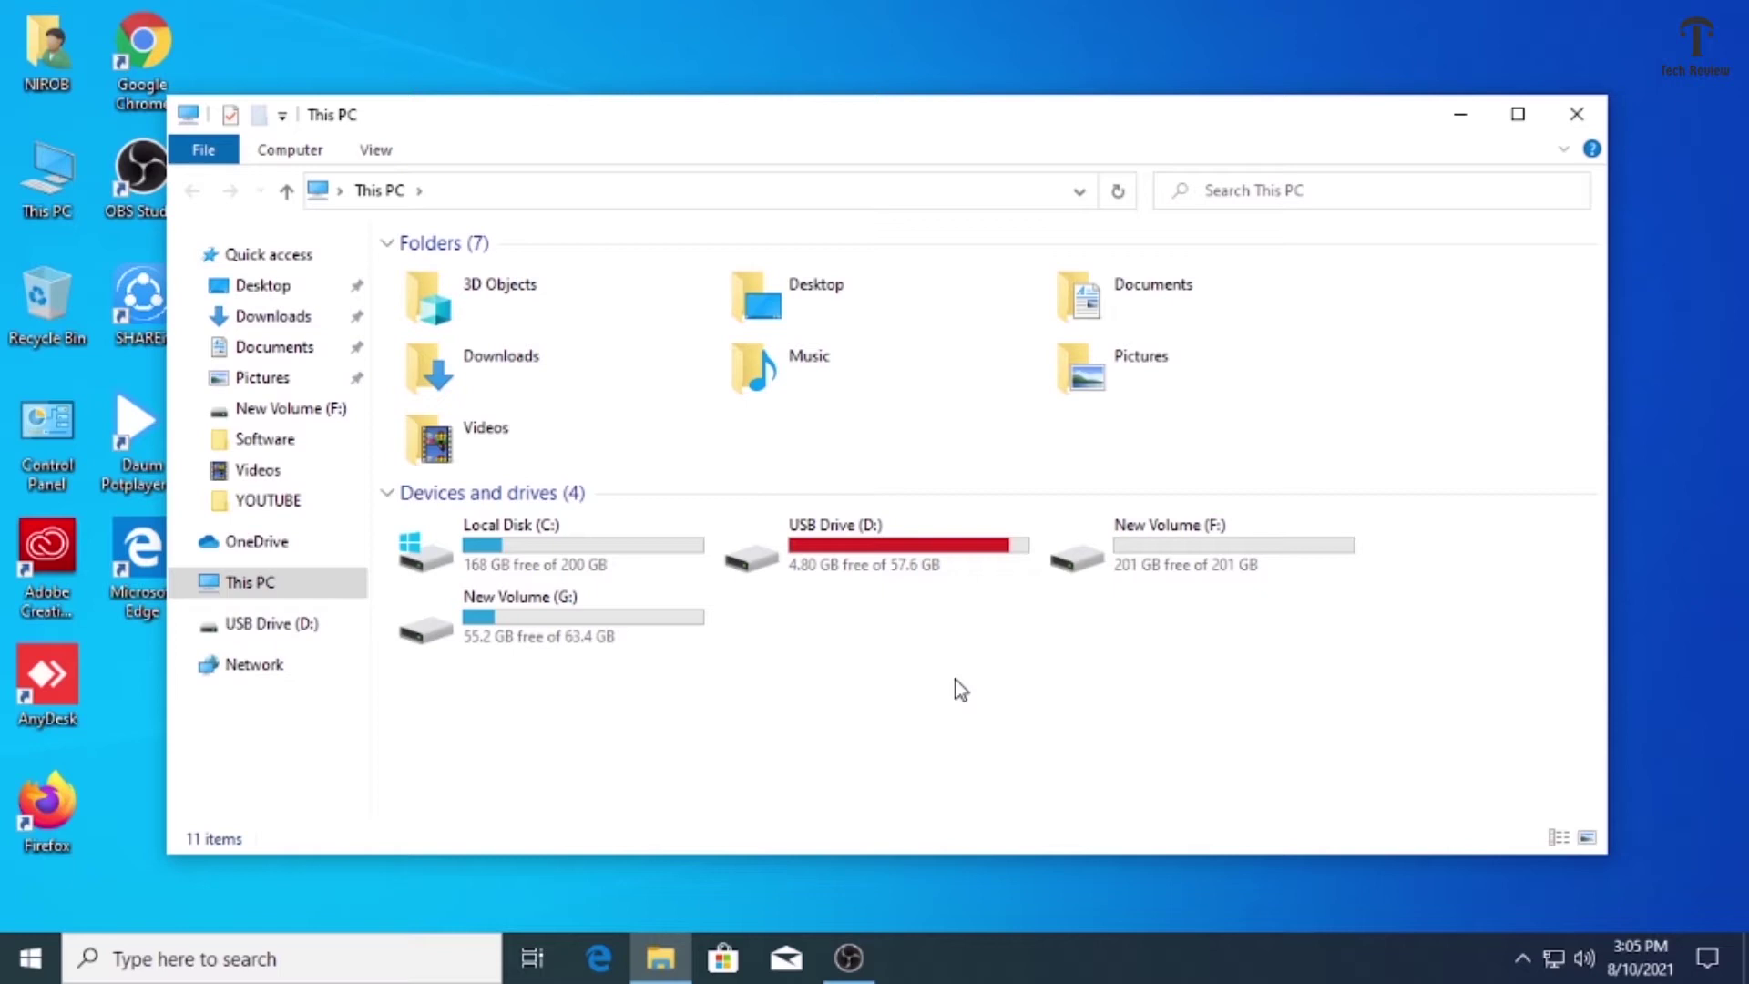
double_click(888, 524)
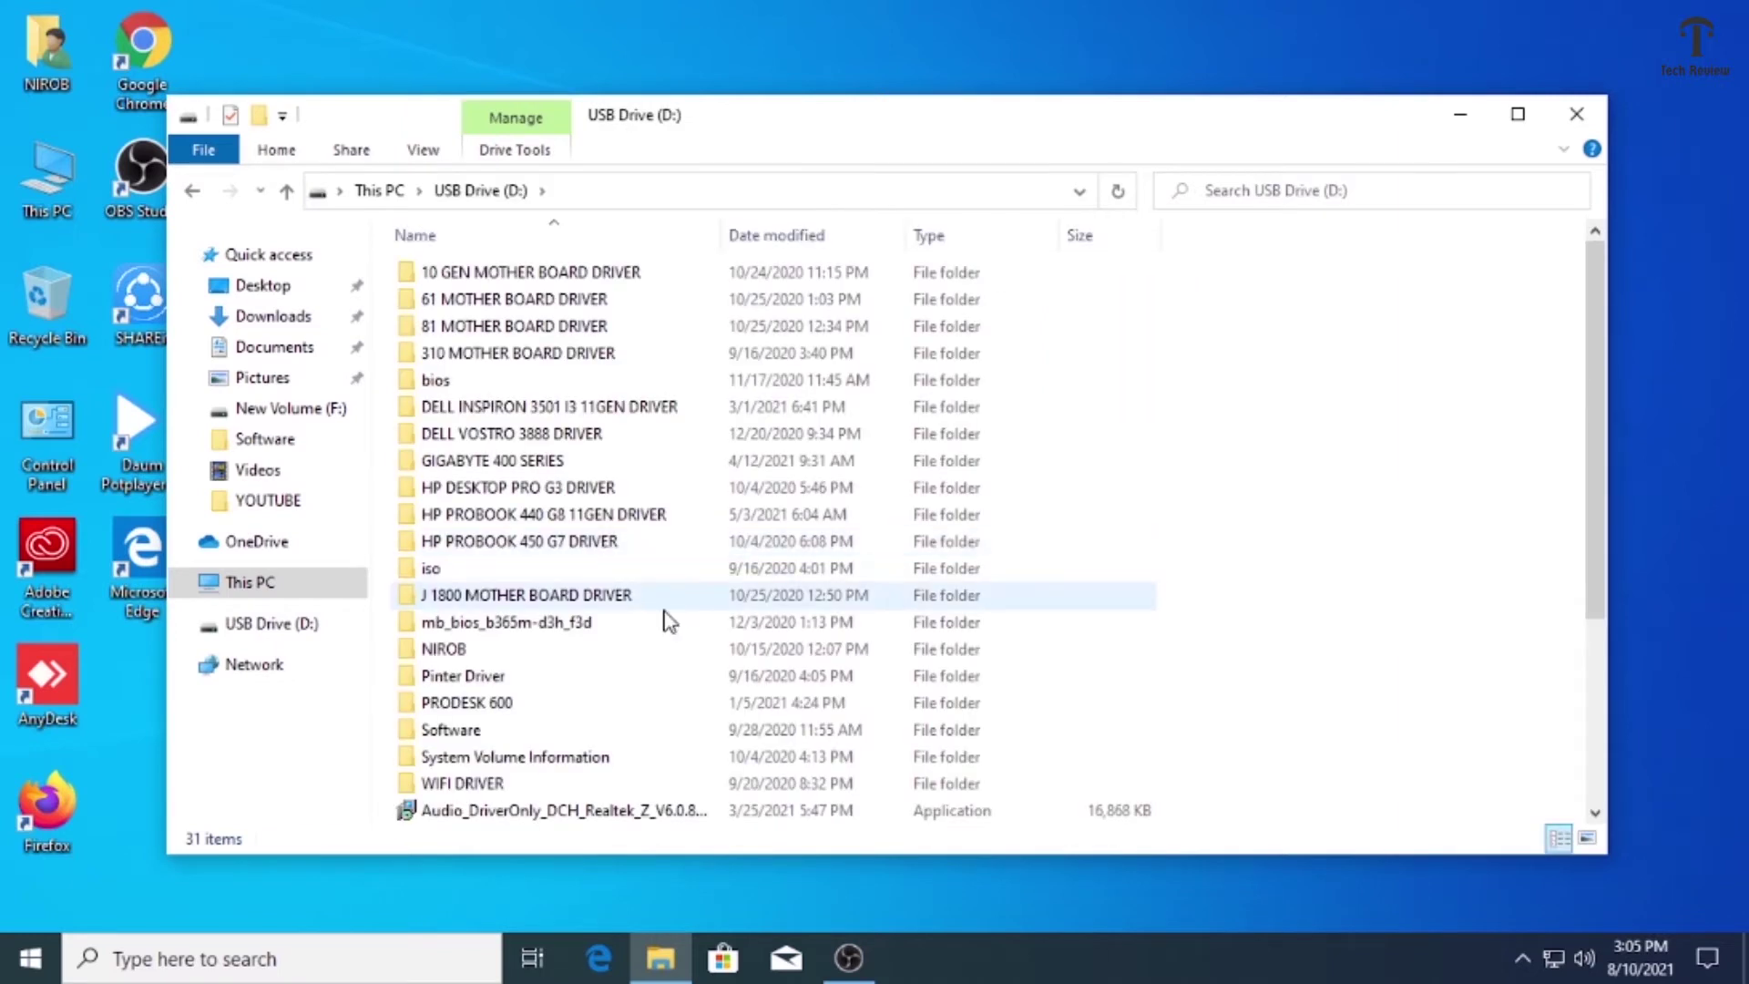
click(492, 732)
double_click(491, 732)
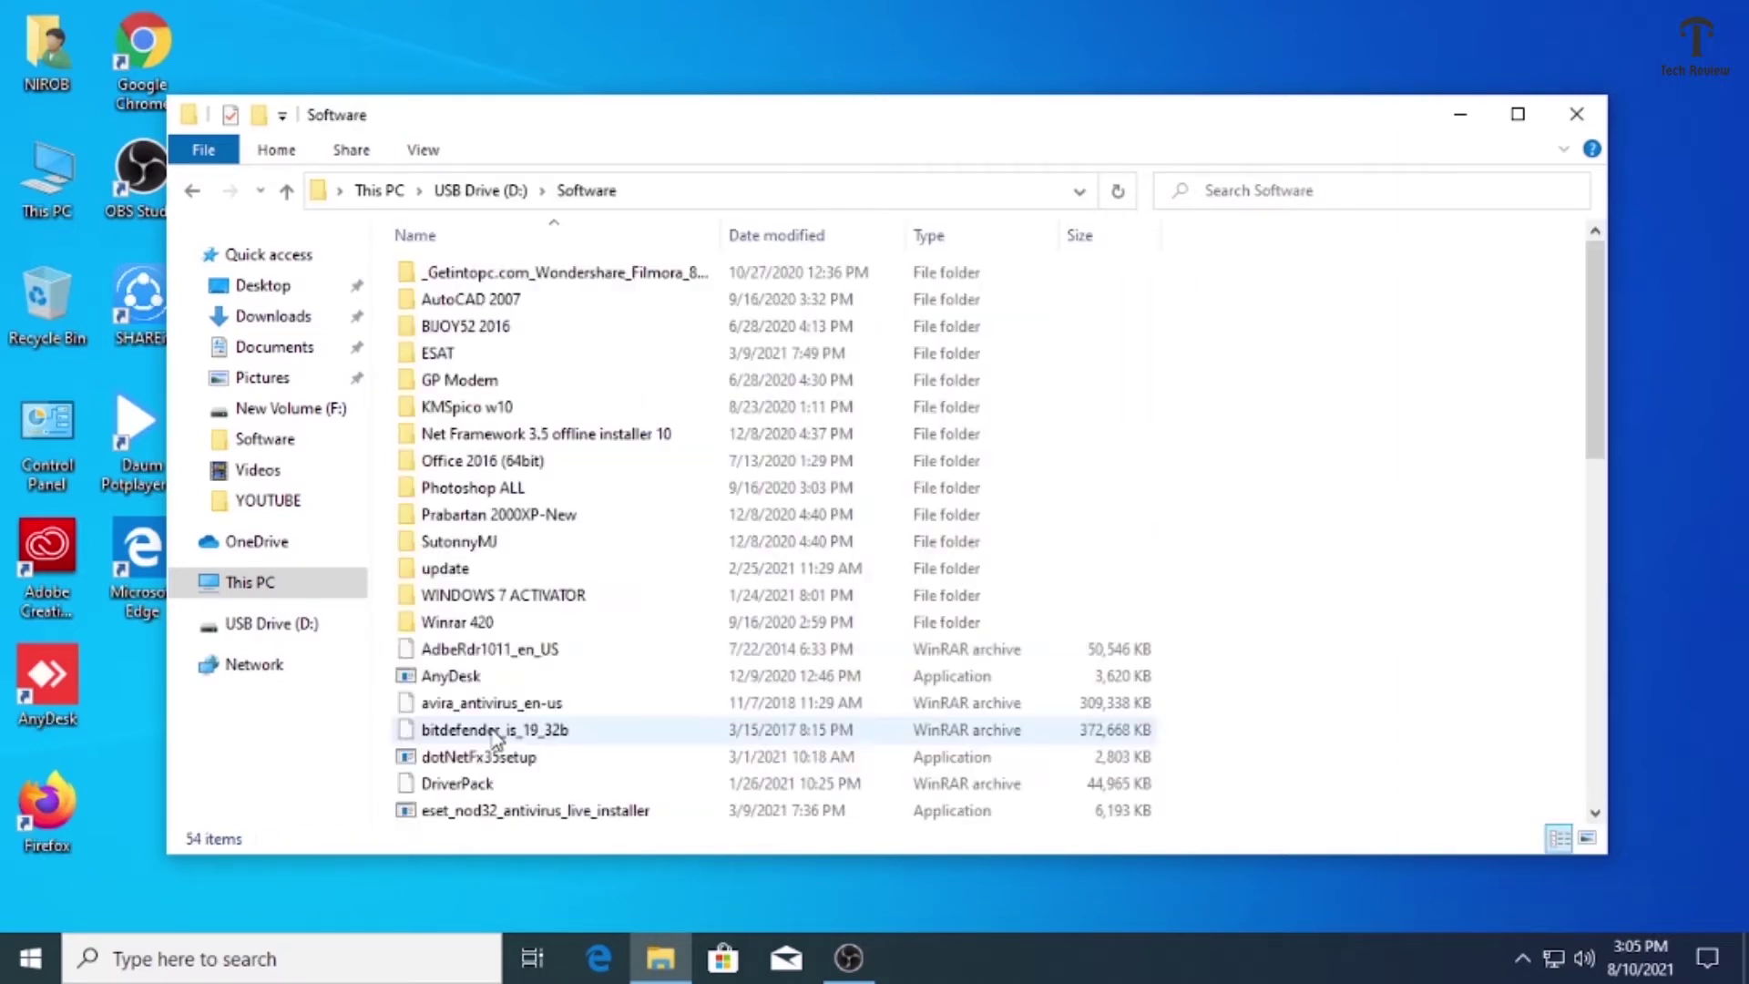
scroll(565, 653, down, 4)
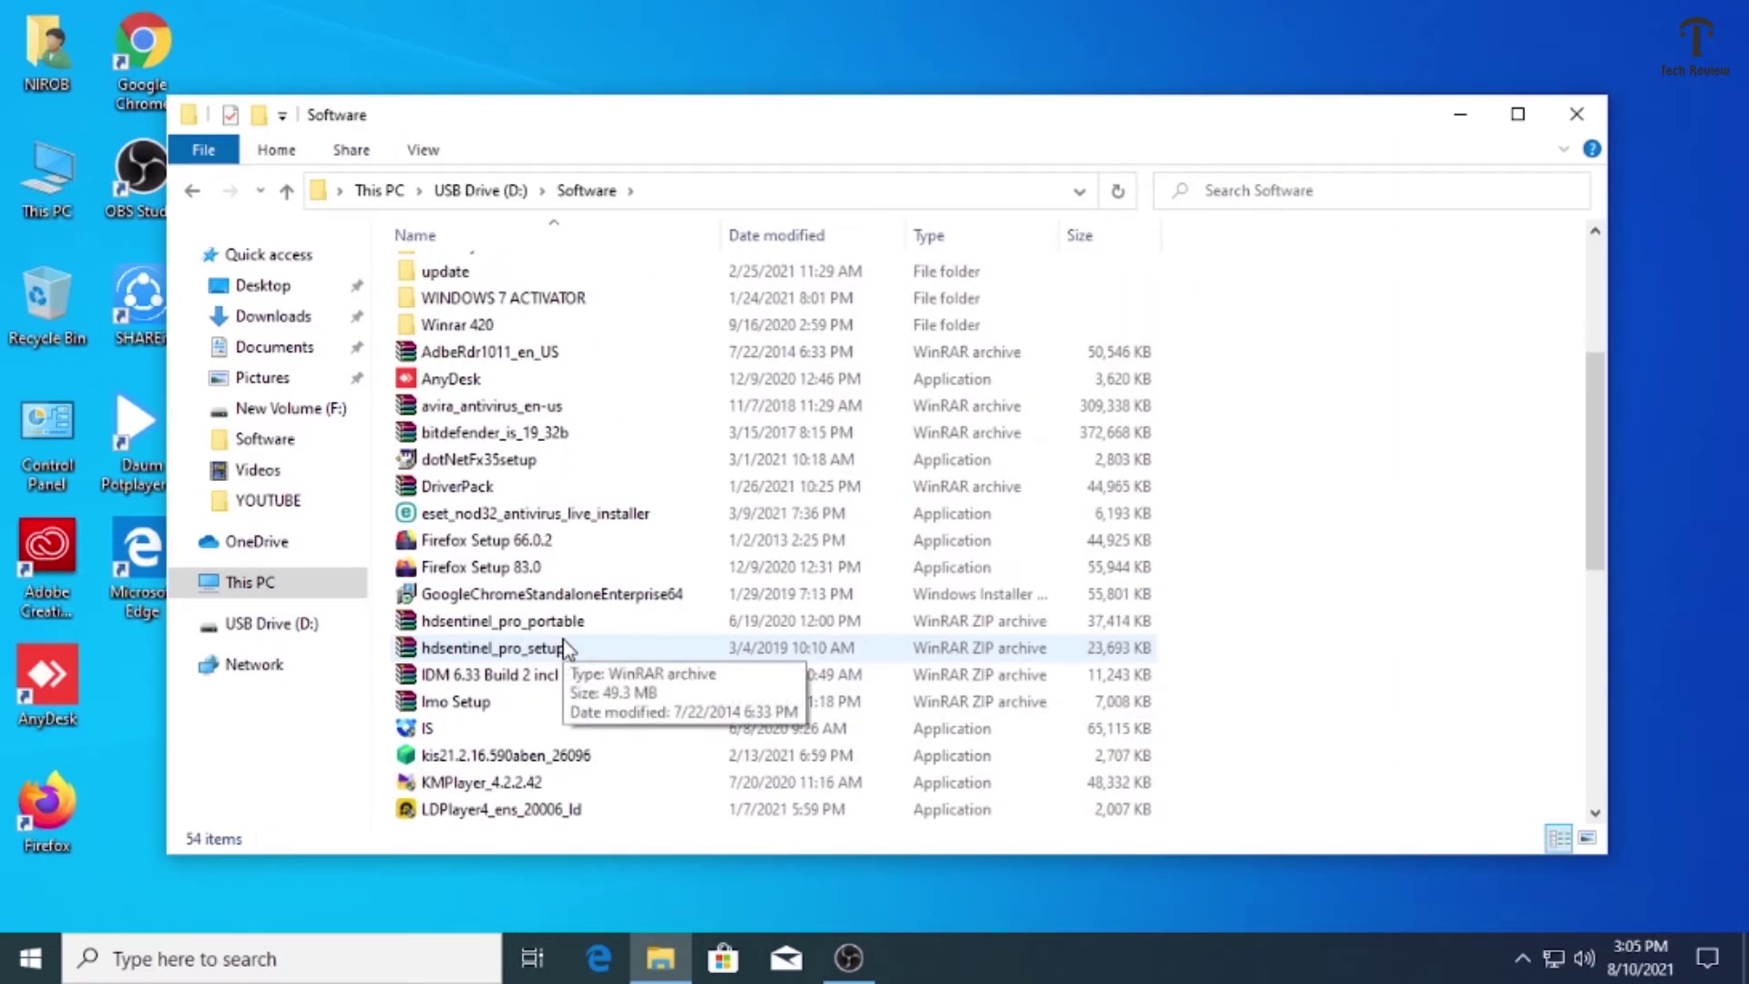
double_click(500, 679)
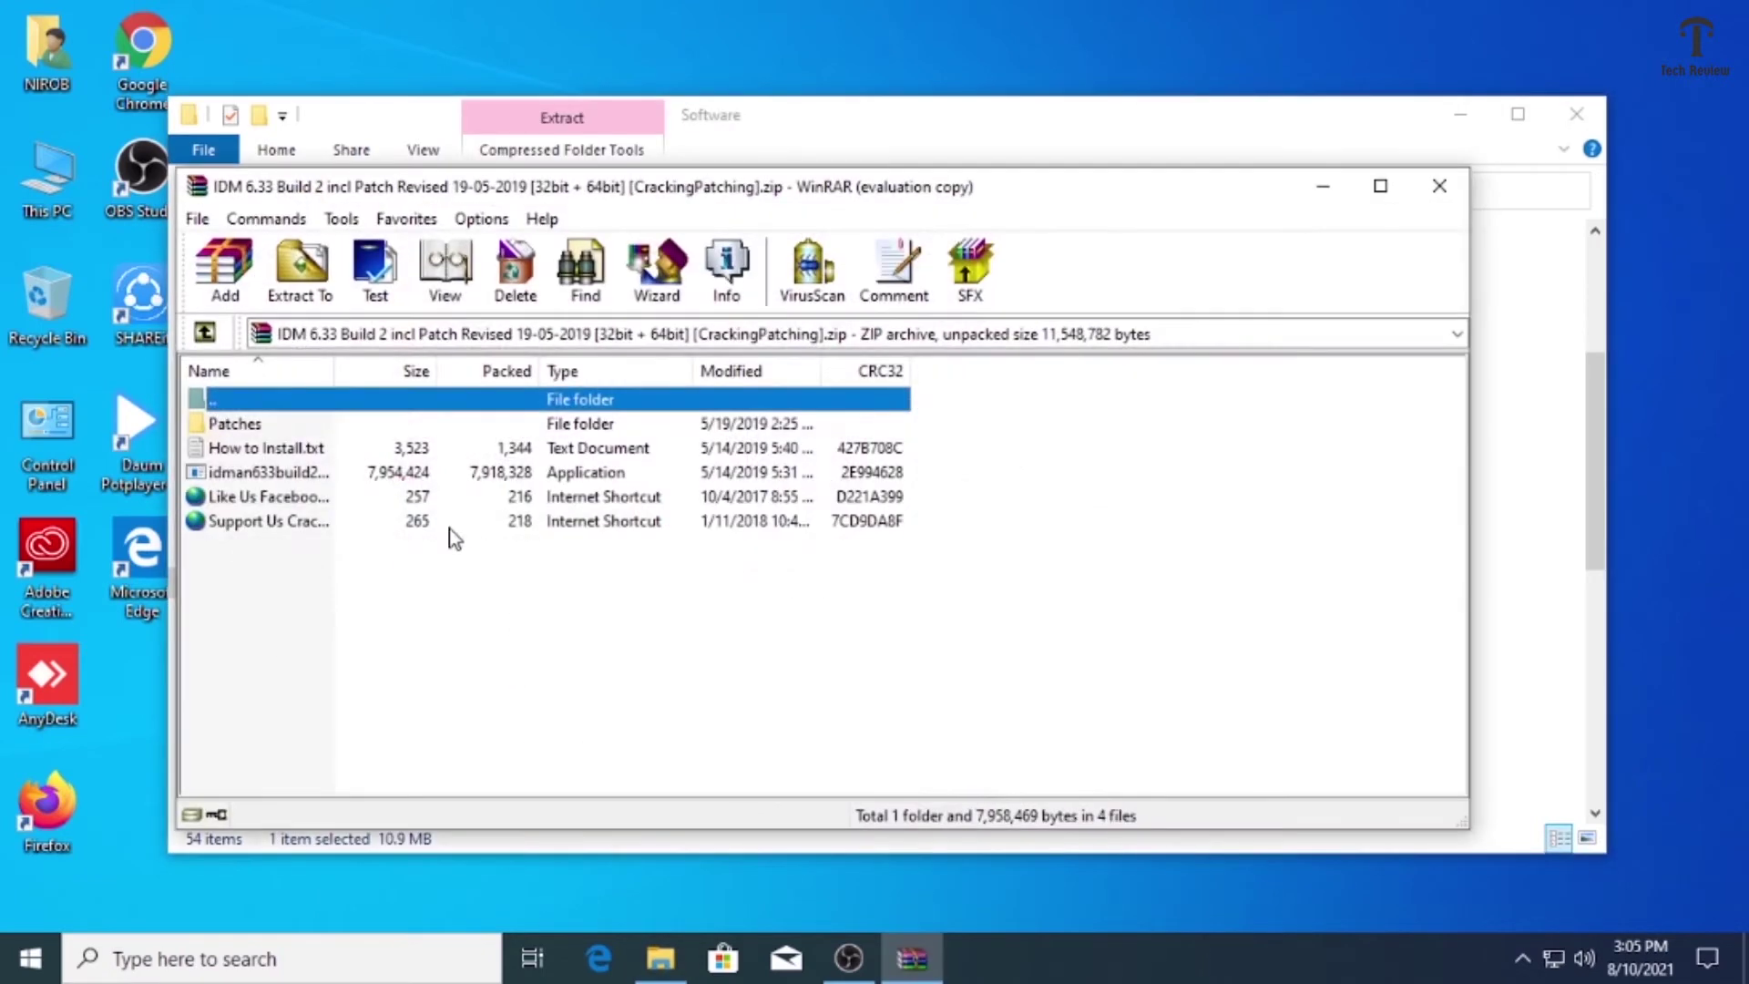
- Run the idman633build2 installer from the archive, accept the license agreement, and install Internet Download Manager
double_click(487, 473)
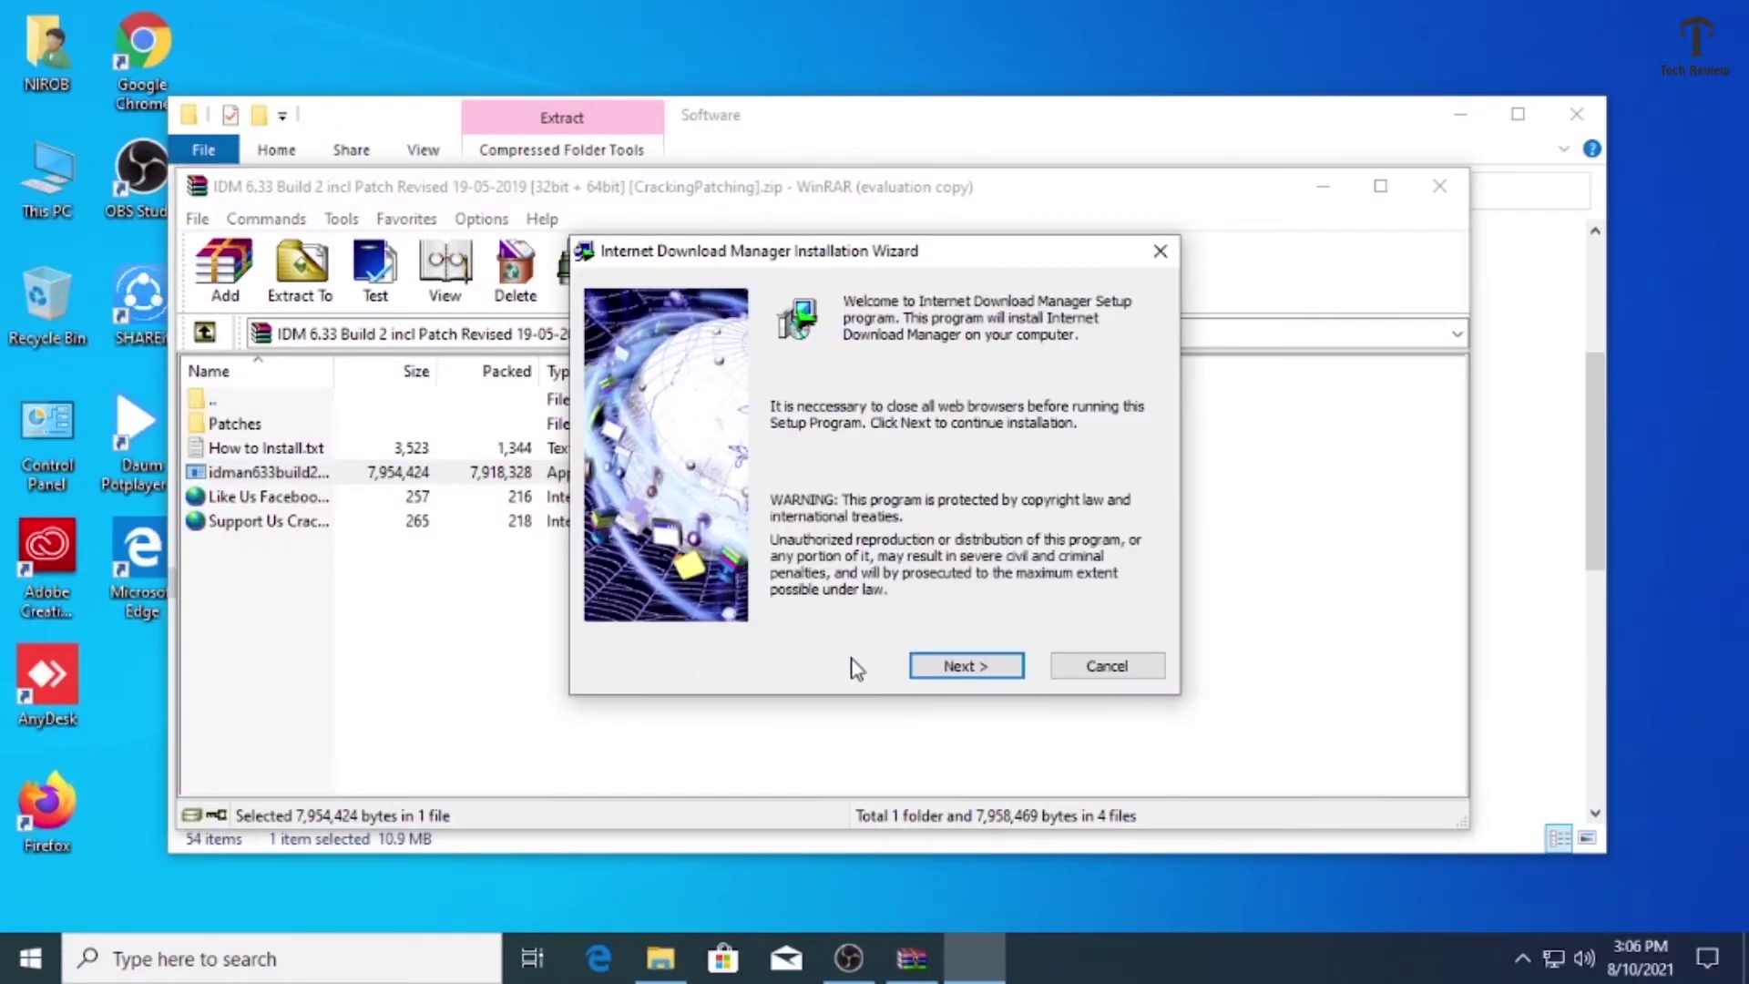
click(969, 669)
click(873, 612)
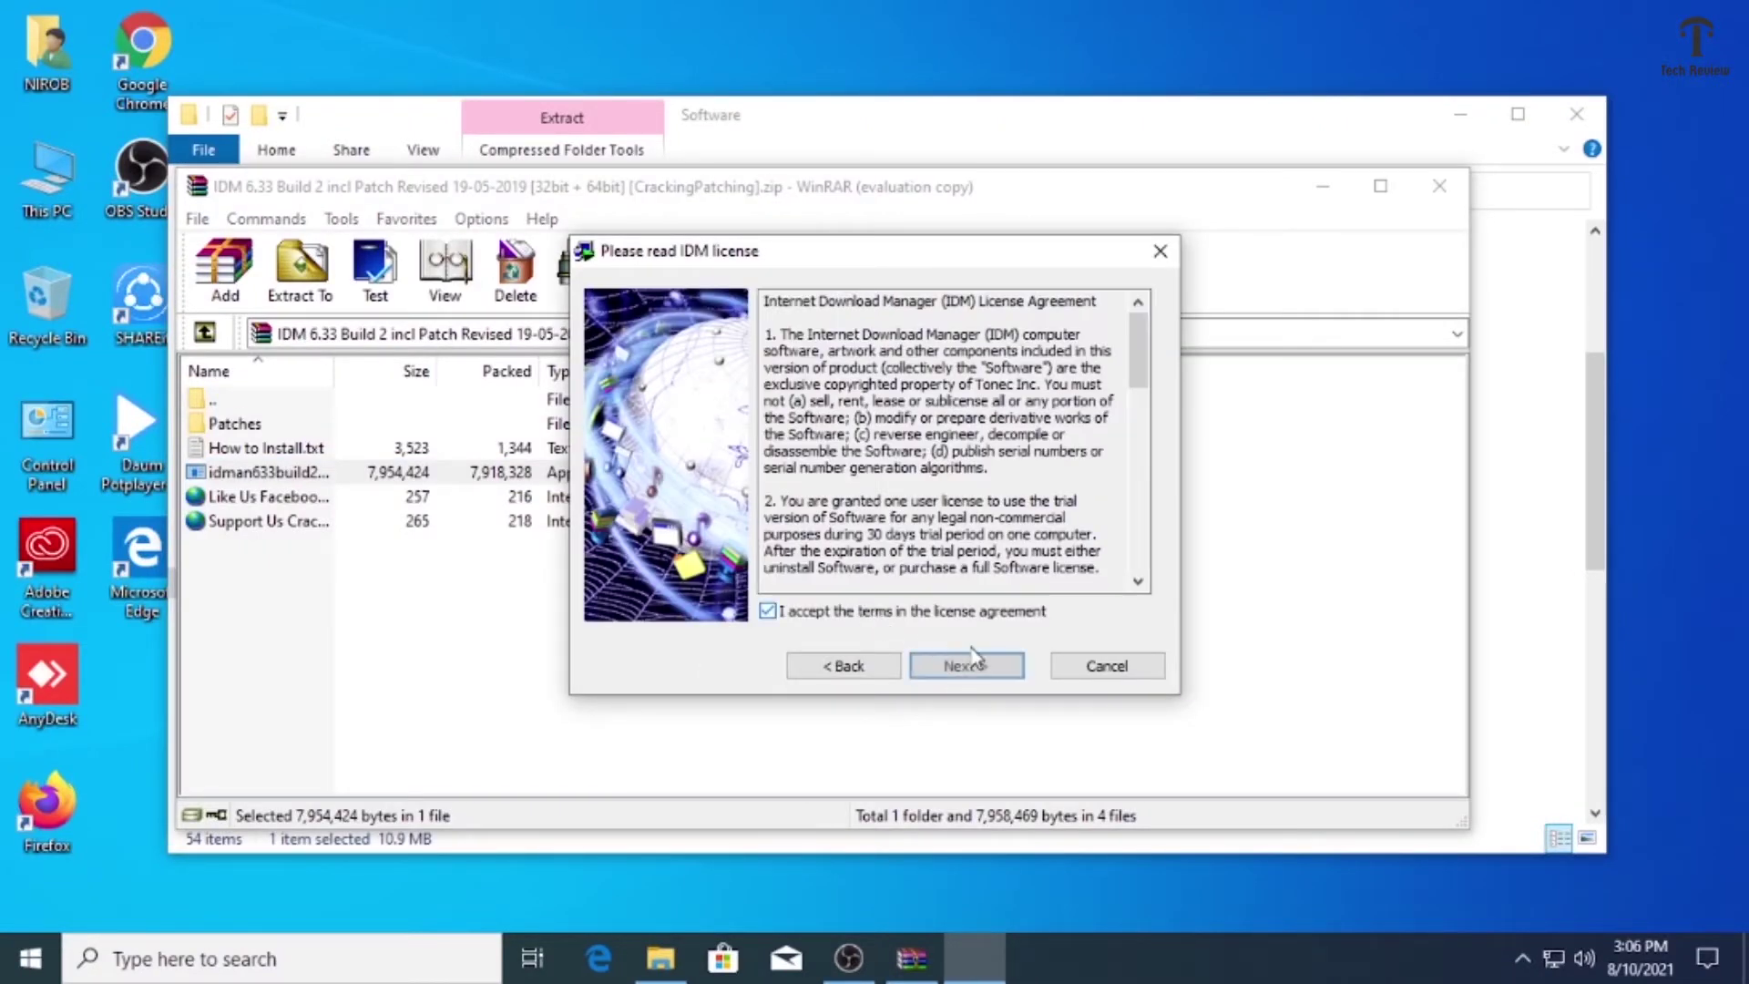
click(977, 670)
click(967, 666)
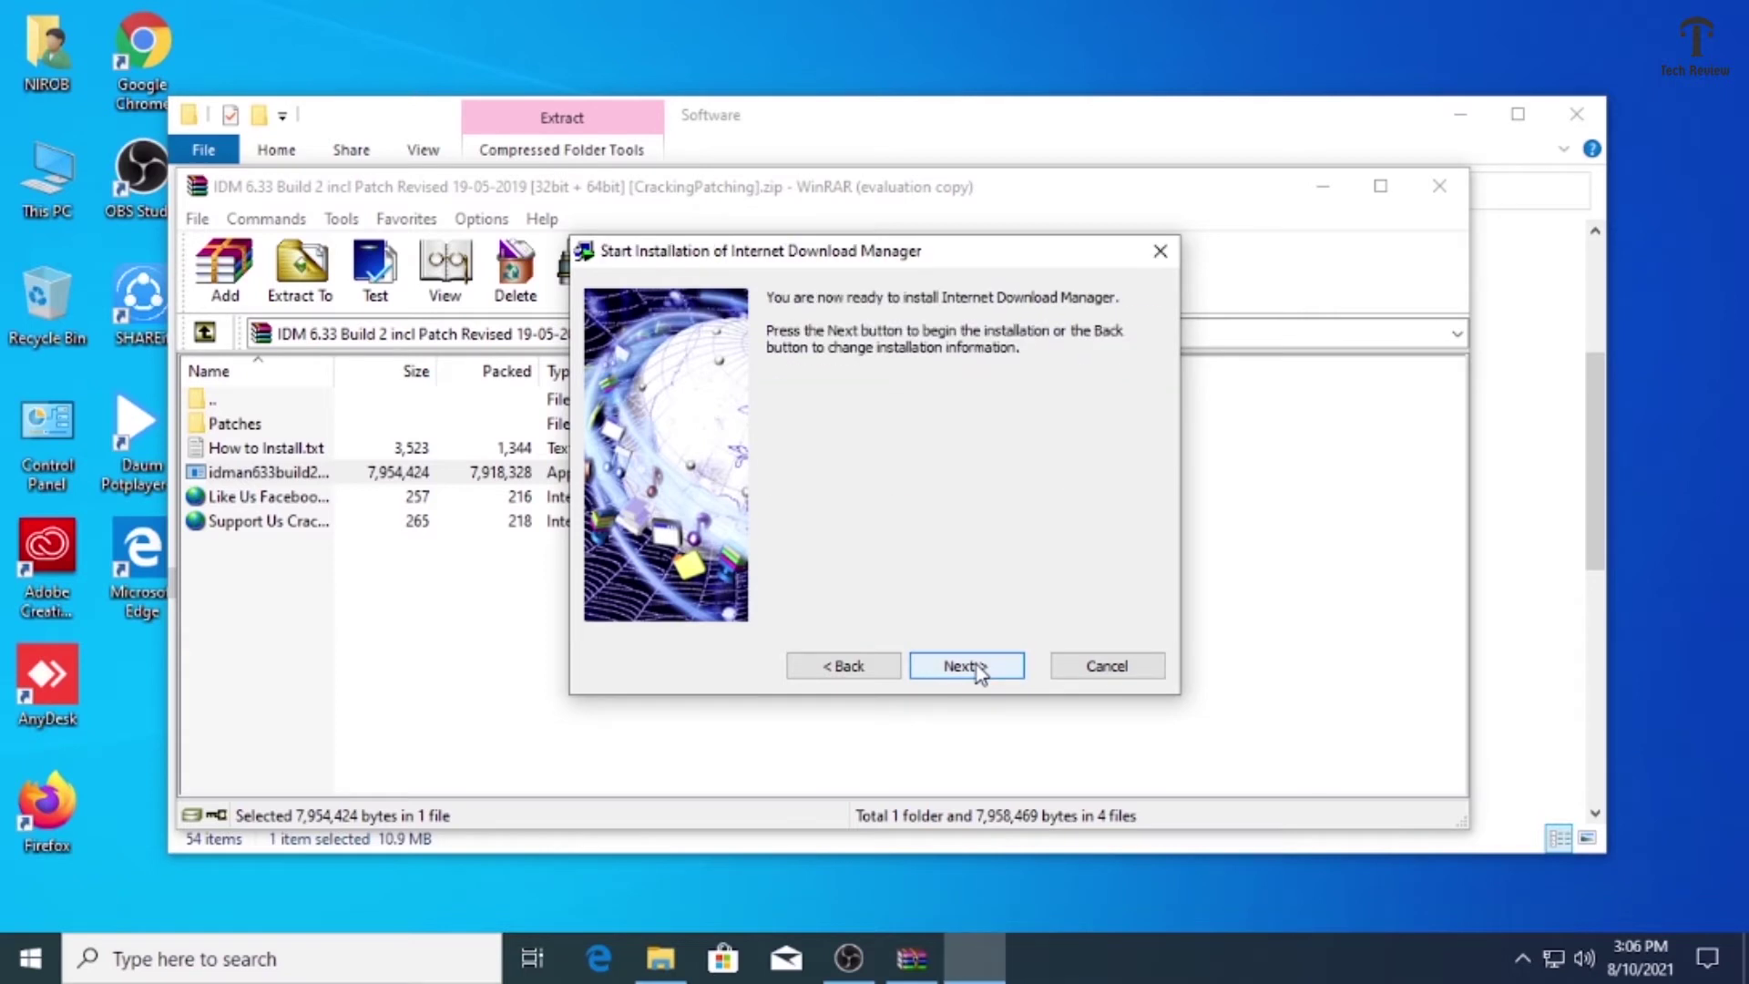
click(967, 666)
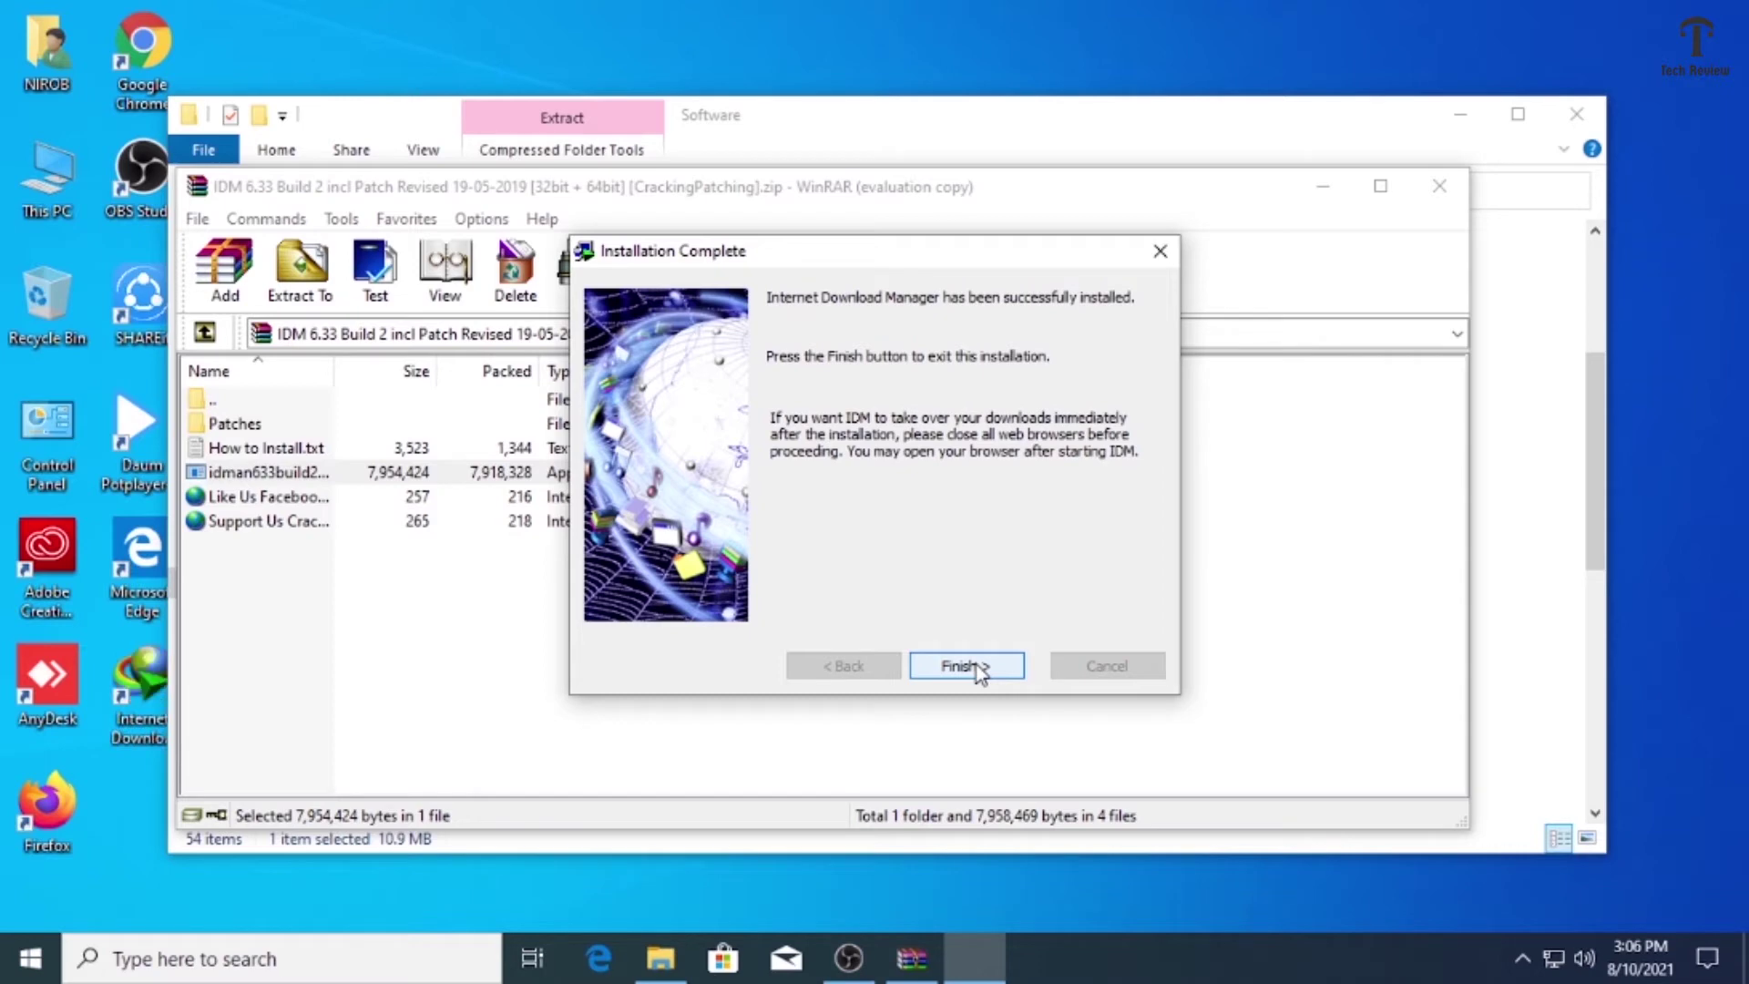
- Finish the installation wizard, dismissing the Firefox integration notice, and close the archive and Software folder windows
click(977, 671)
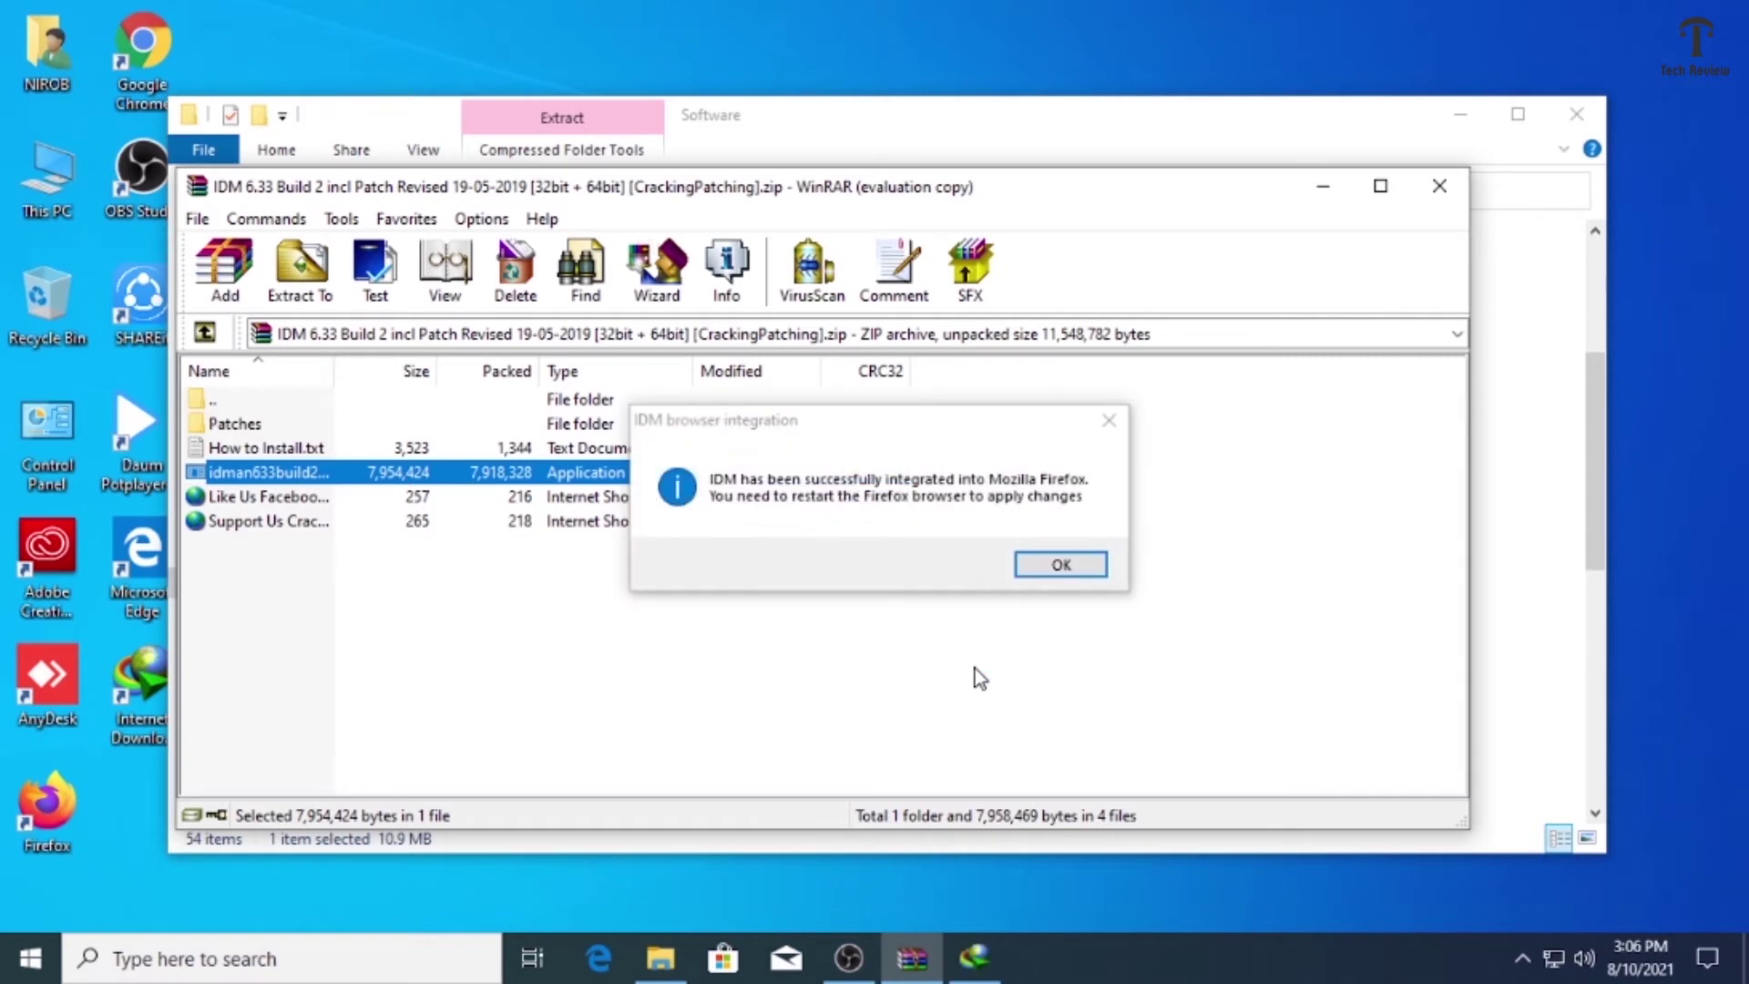
click(1052, 574)
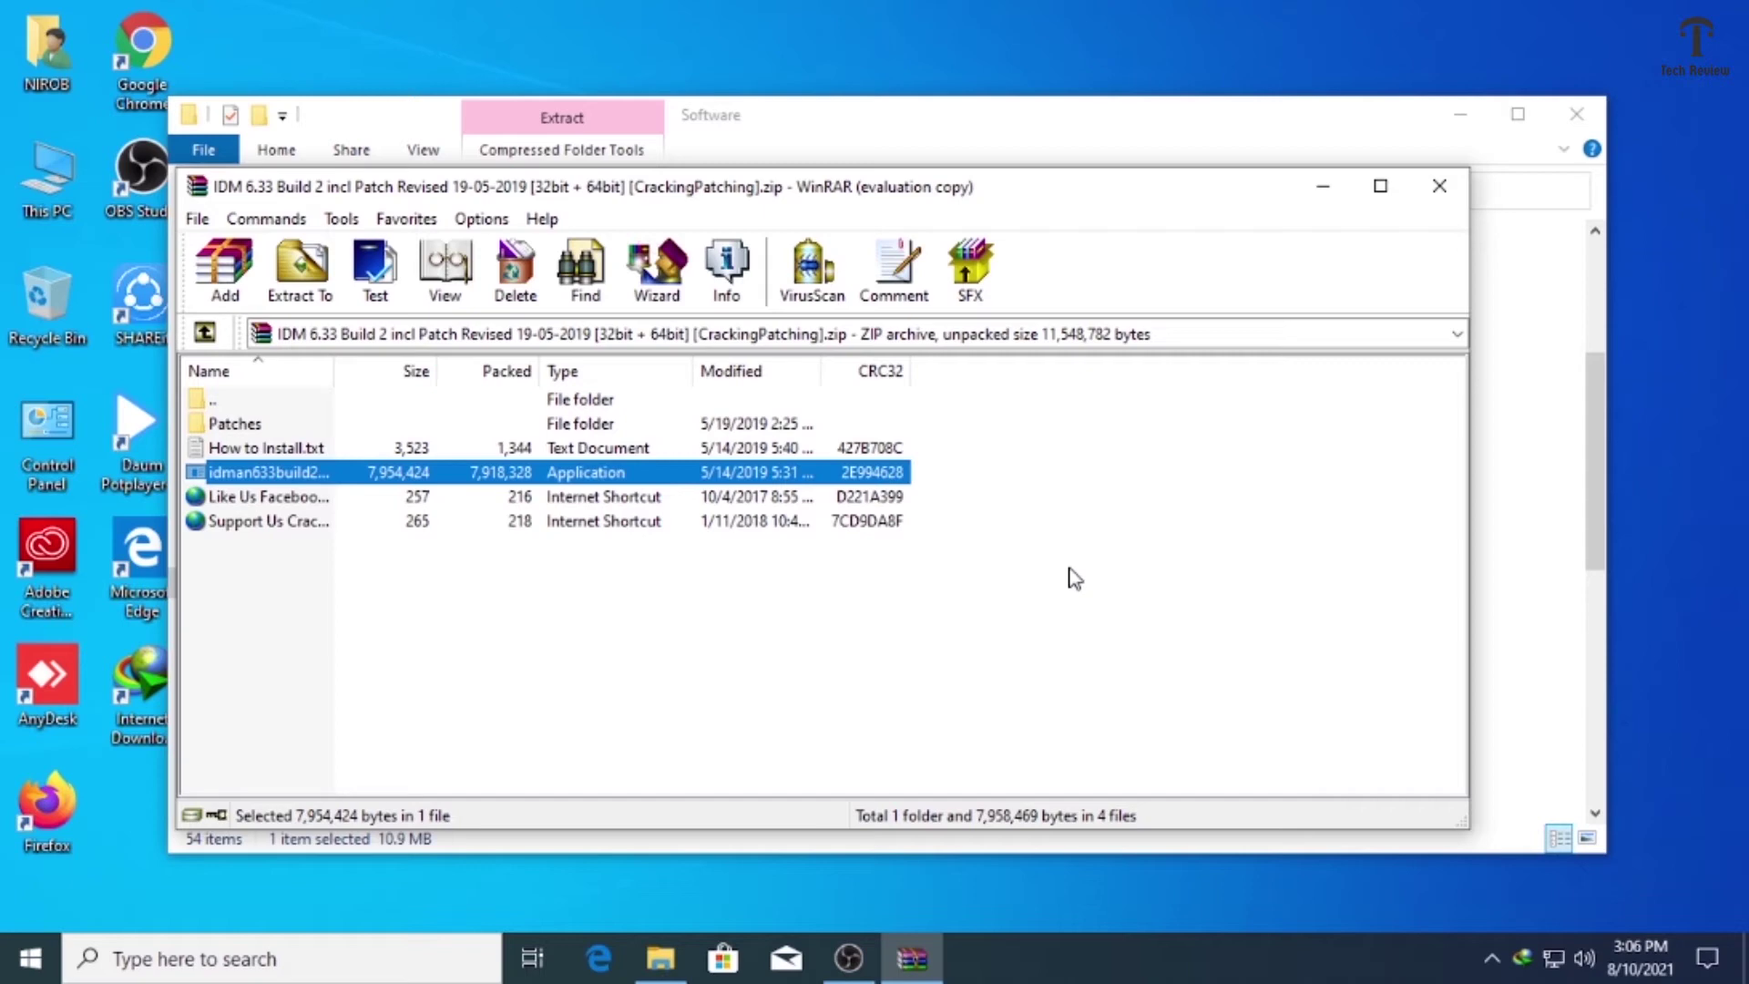
click(1440, 188)
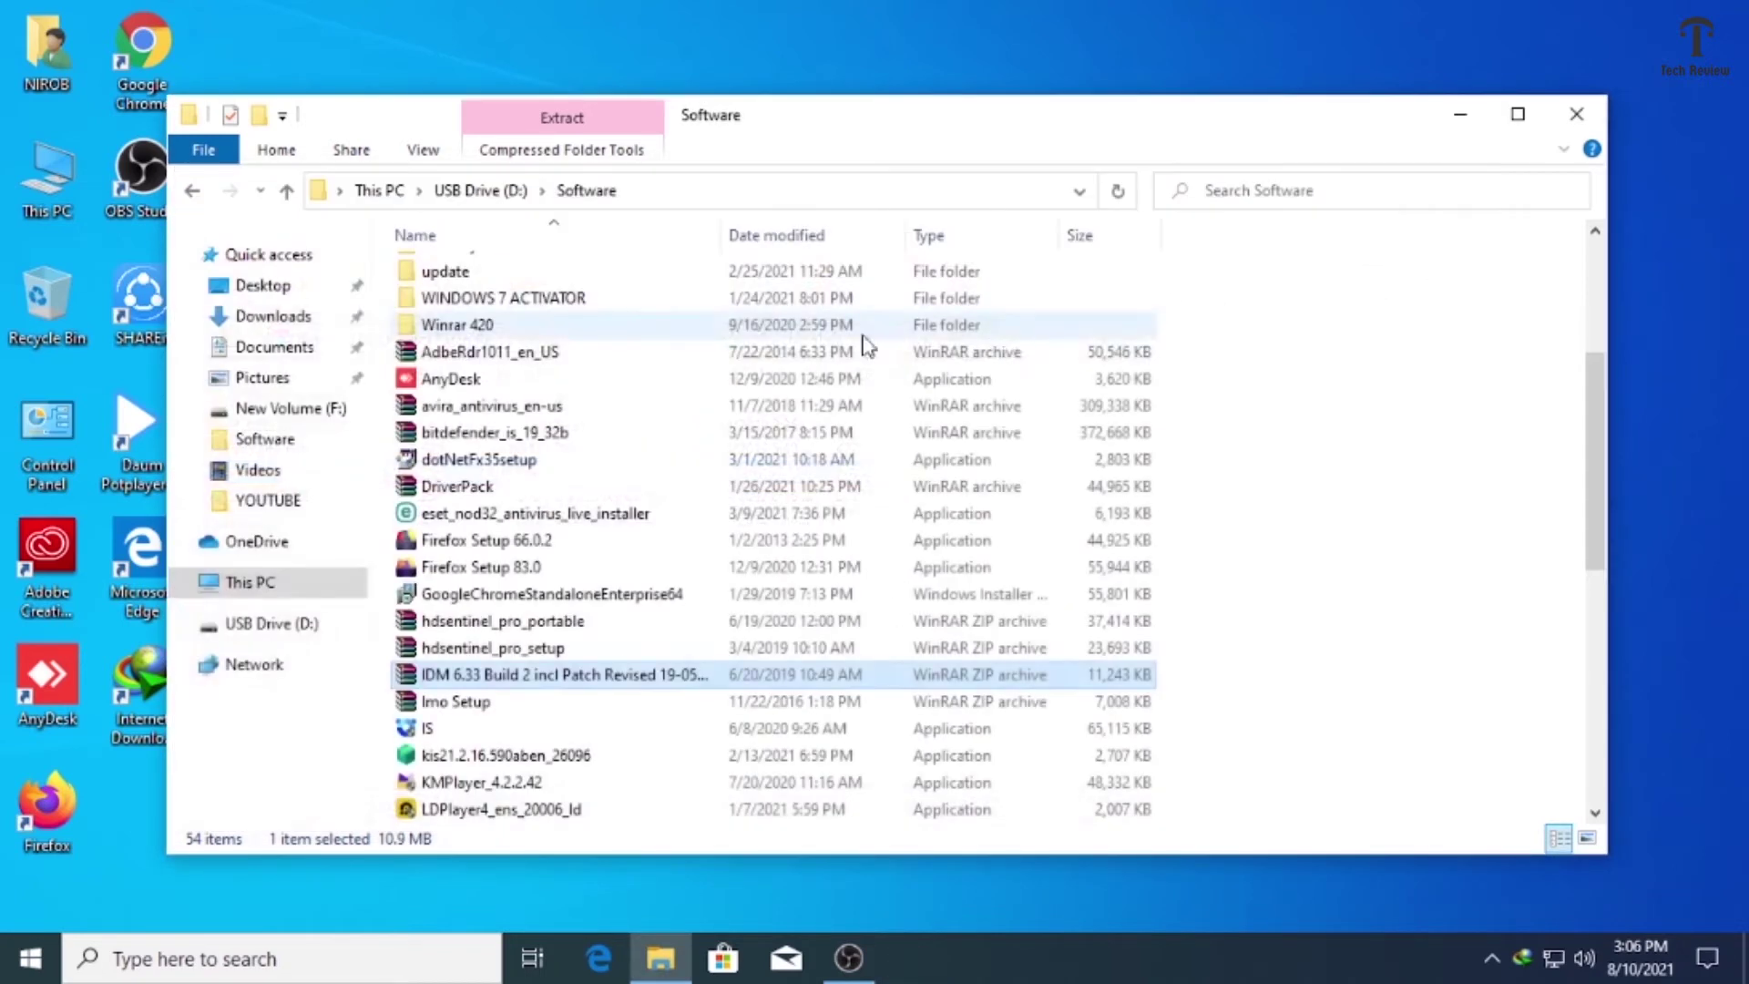
click(1577, 114)
- Launch Internet Download Manager, check which registration options it offers, and close the program
double_click(153, 685)
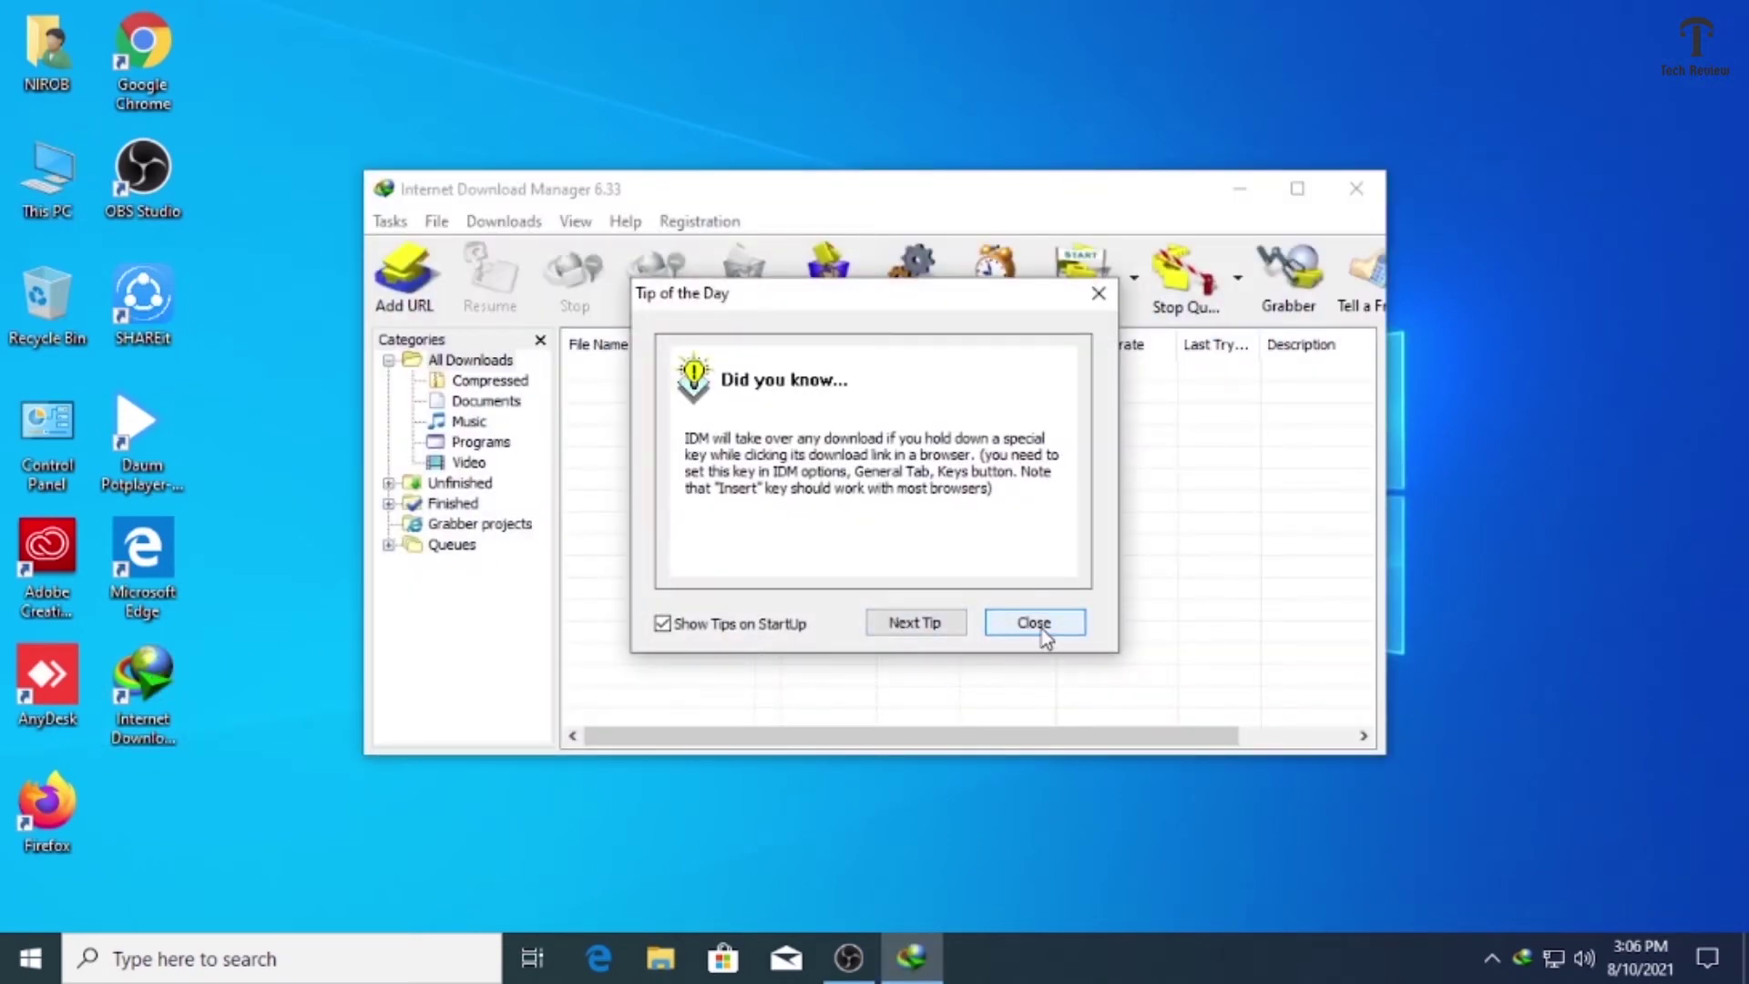
click(1043, 634)
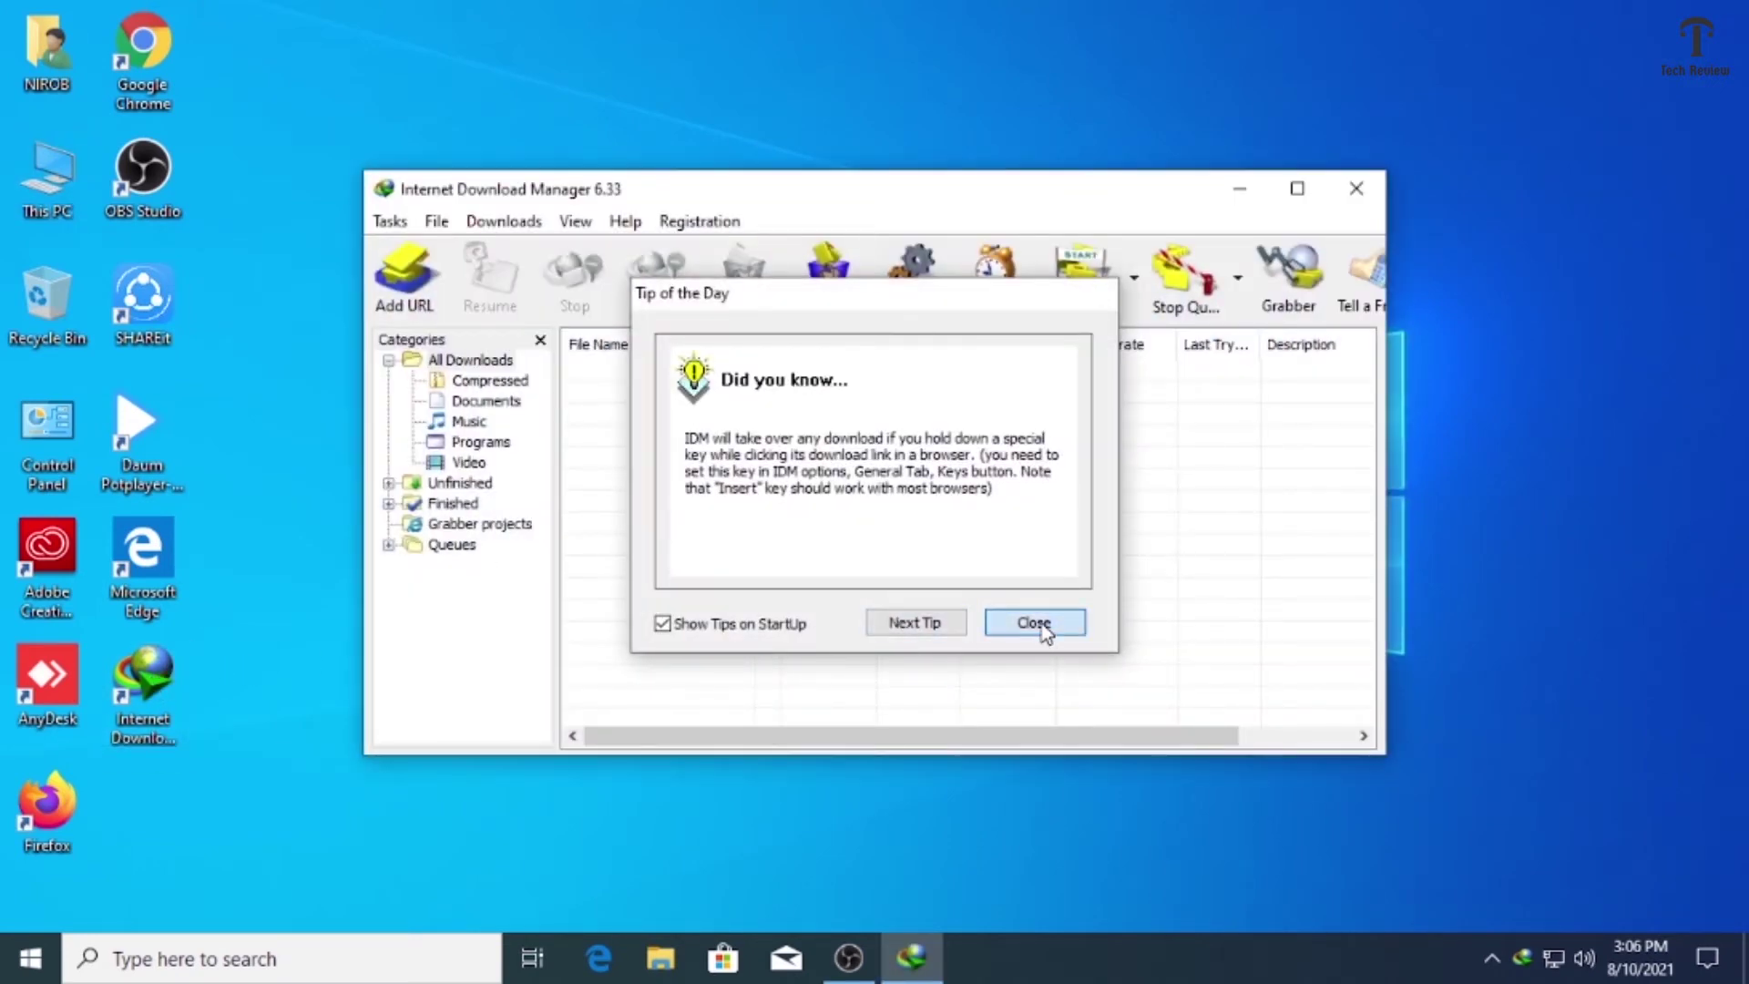
click(709, 228)
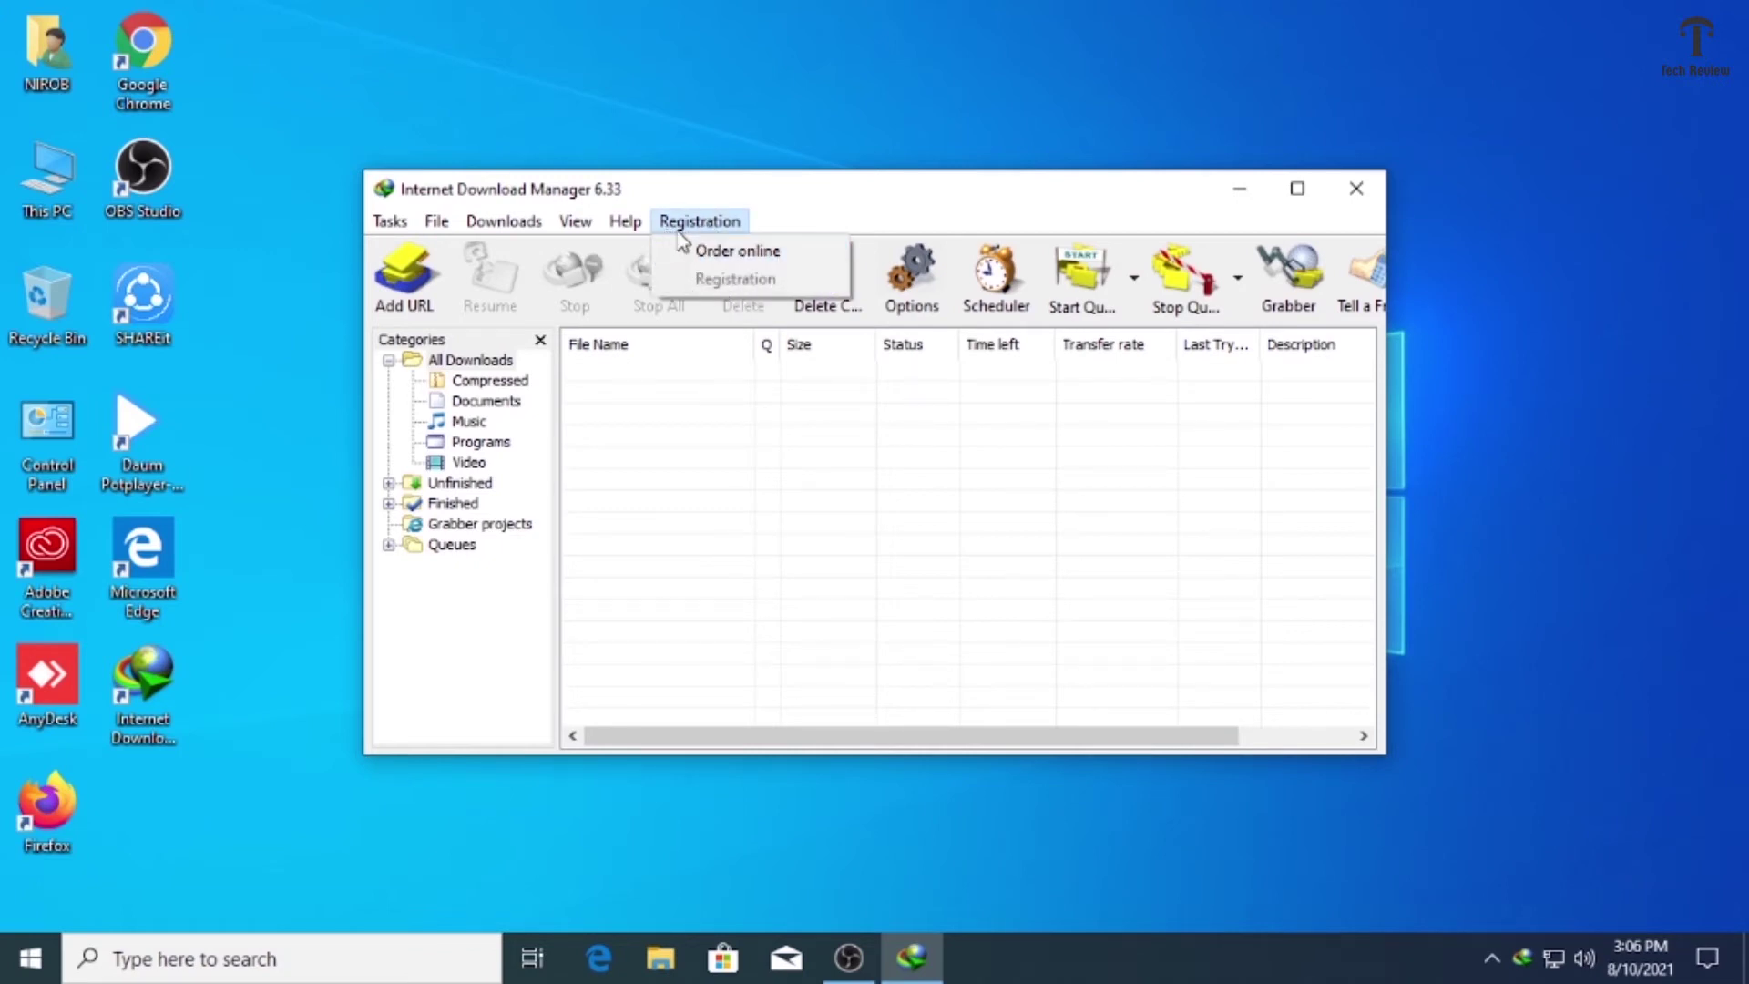
click(1352, 203)
click(1354, 191)
- Reopen the IDM 6.33 Build 2 archive from the Software folder on USB Drive (D:) and open its Patches folder
double_click(50, 182)
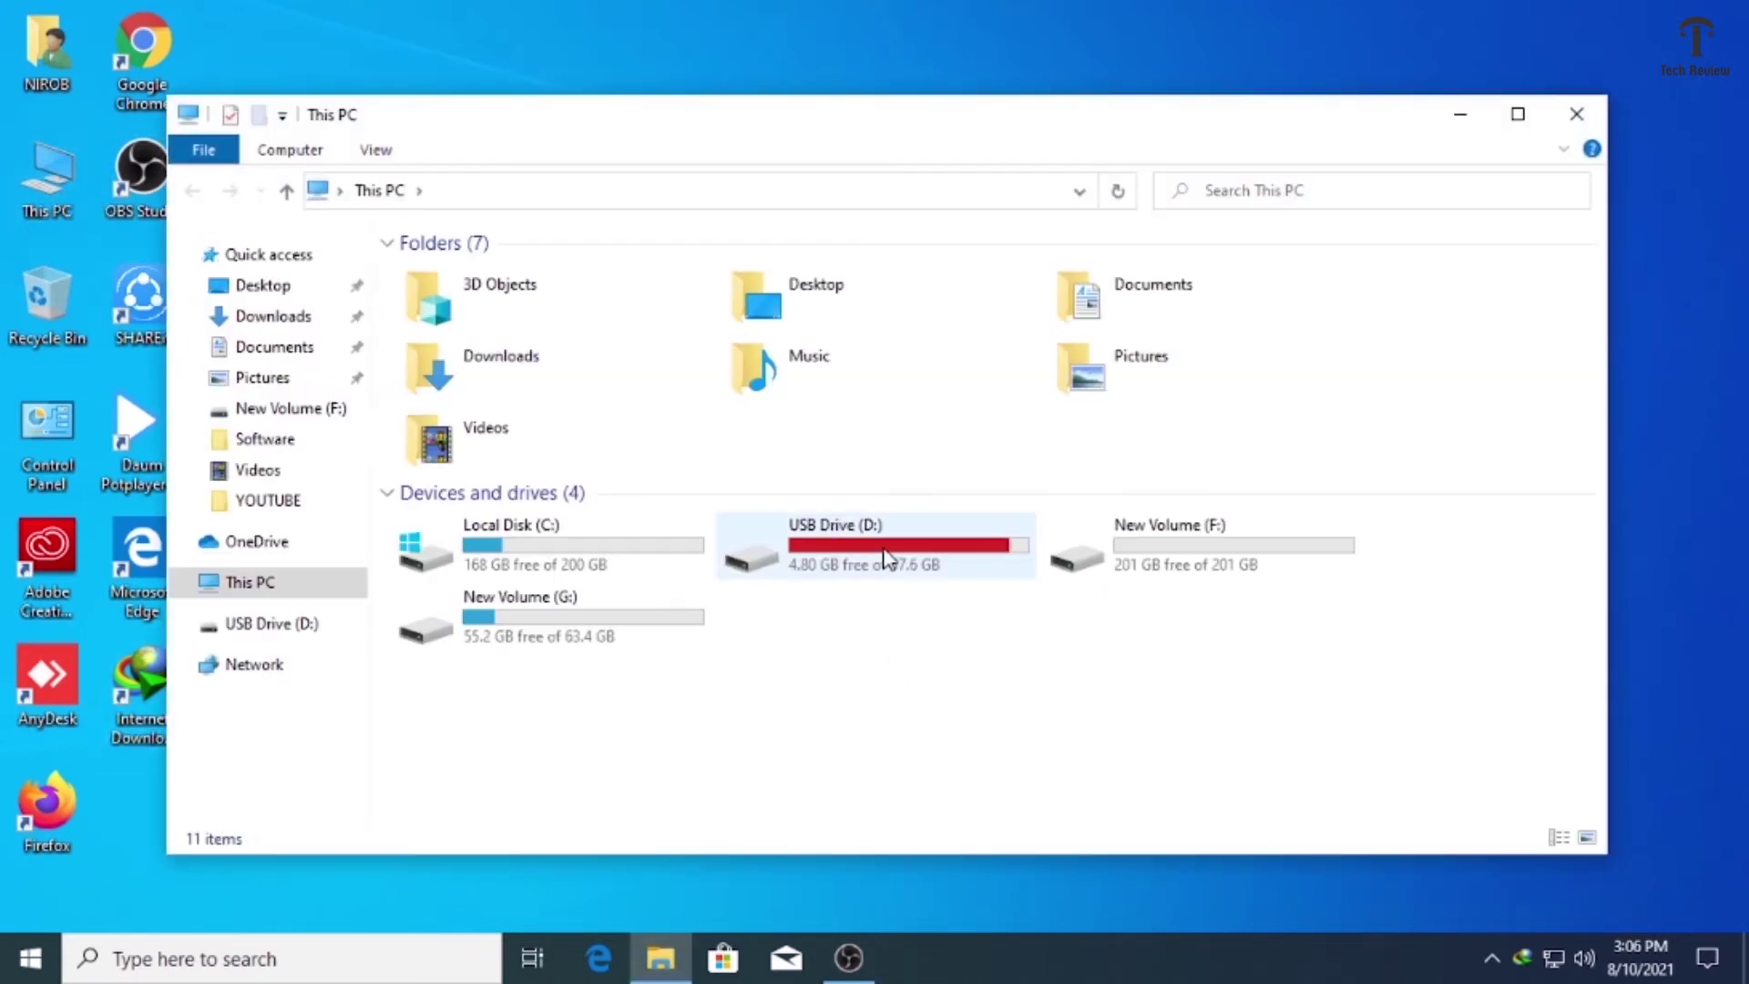
double_click(890, 559)
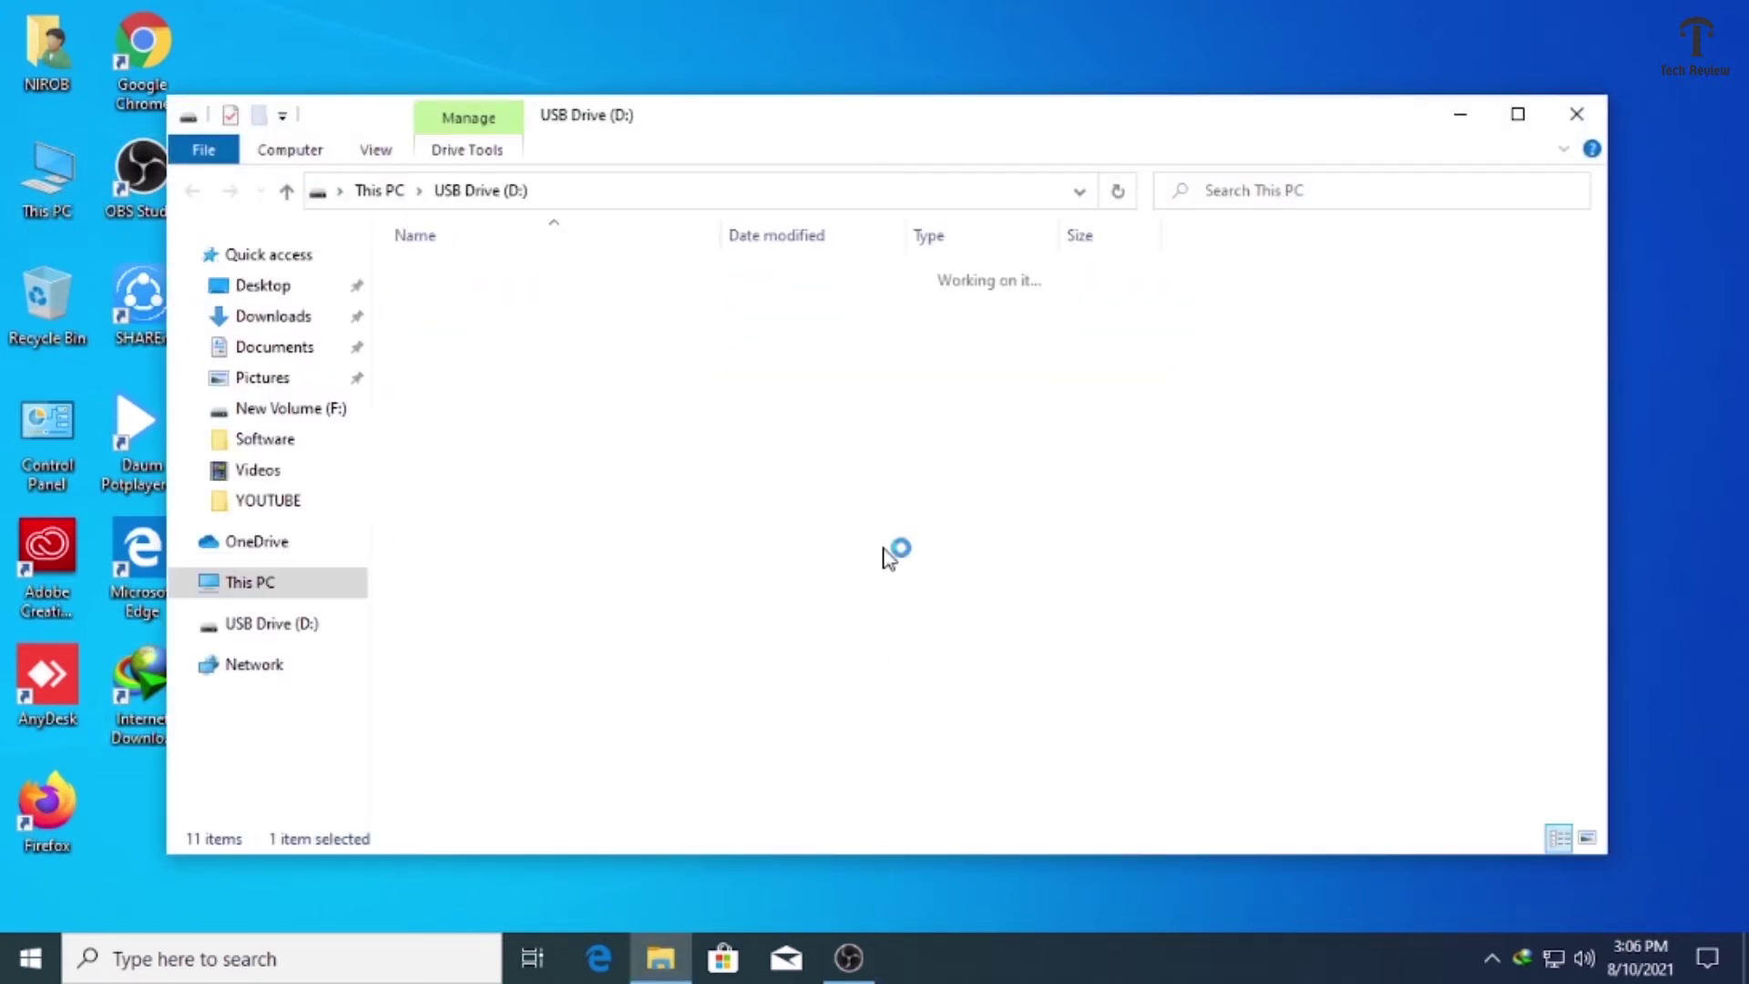
double_click(460, 732)
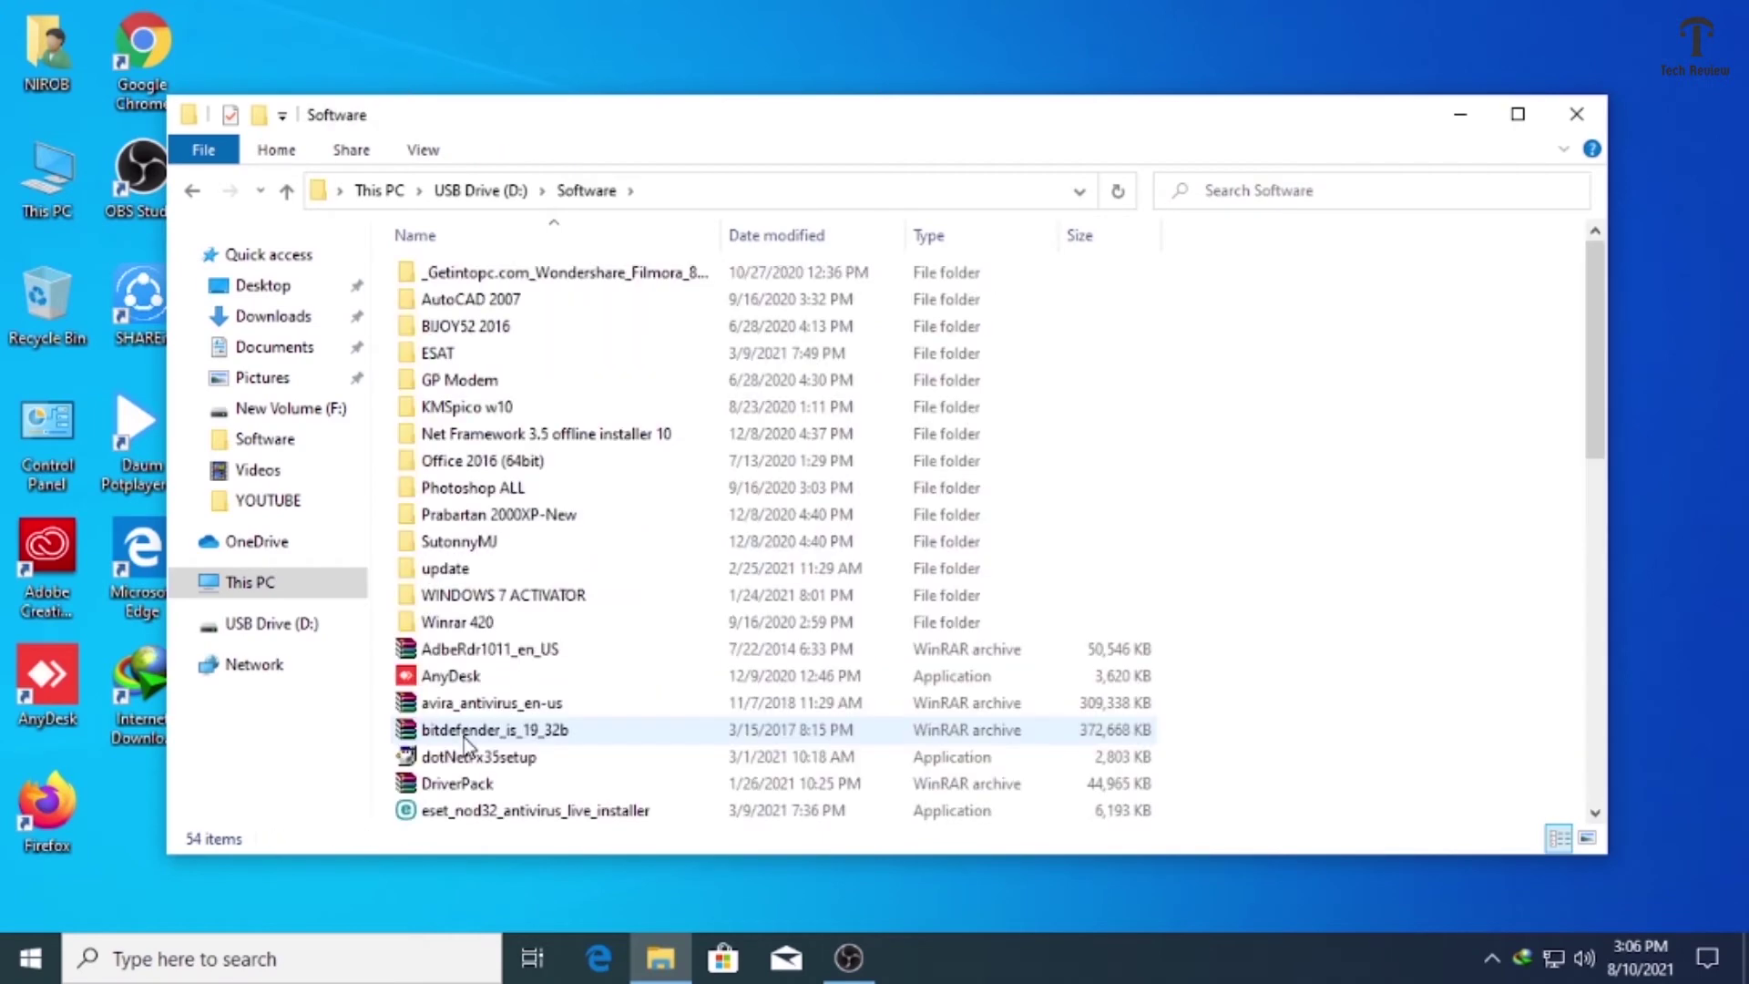
scroll(452, 765, down, 3)
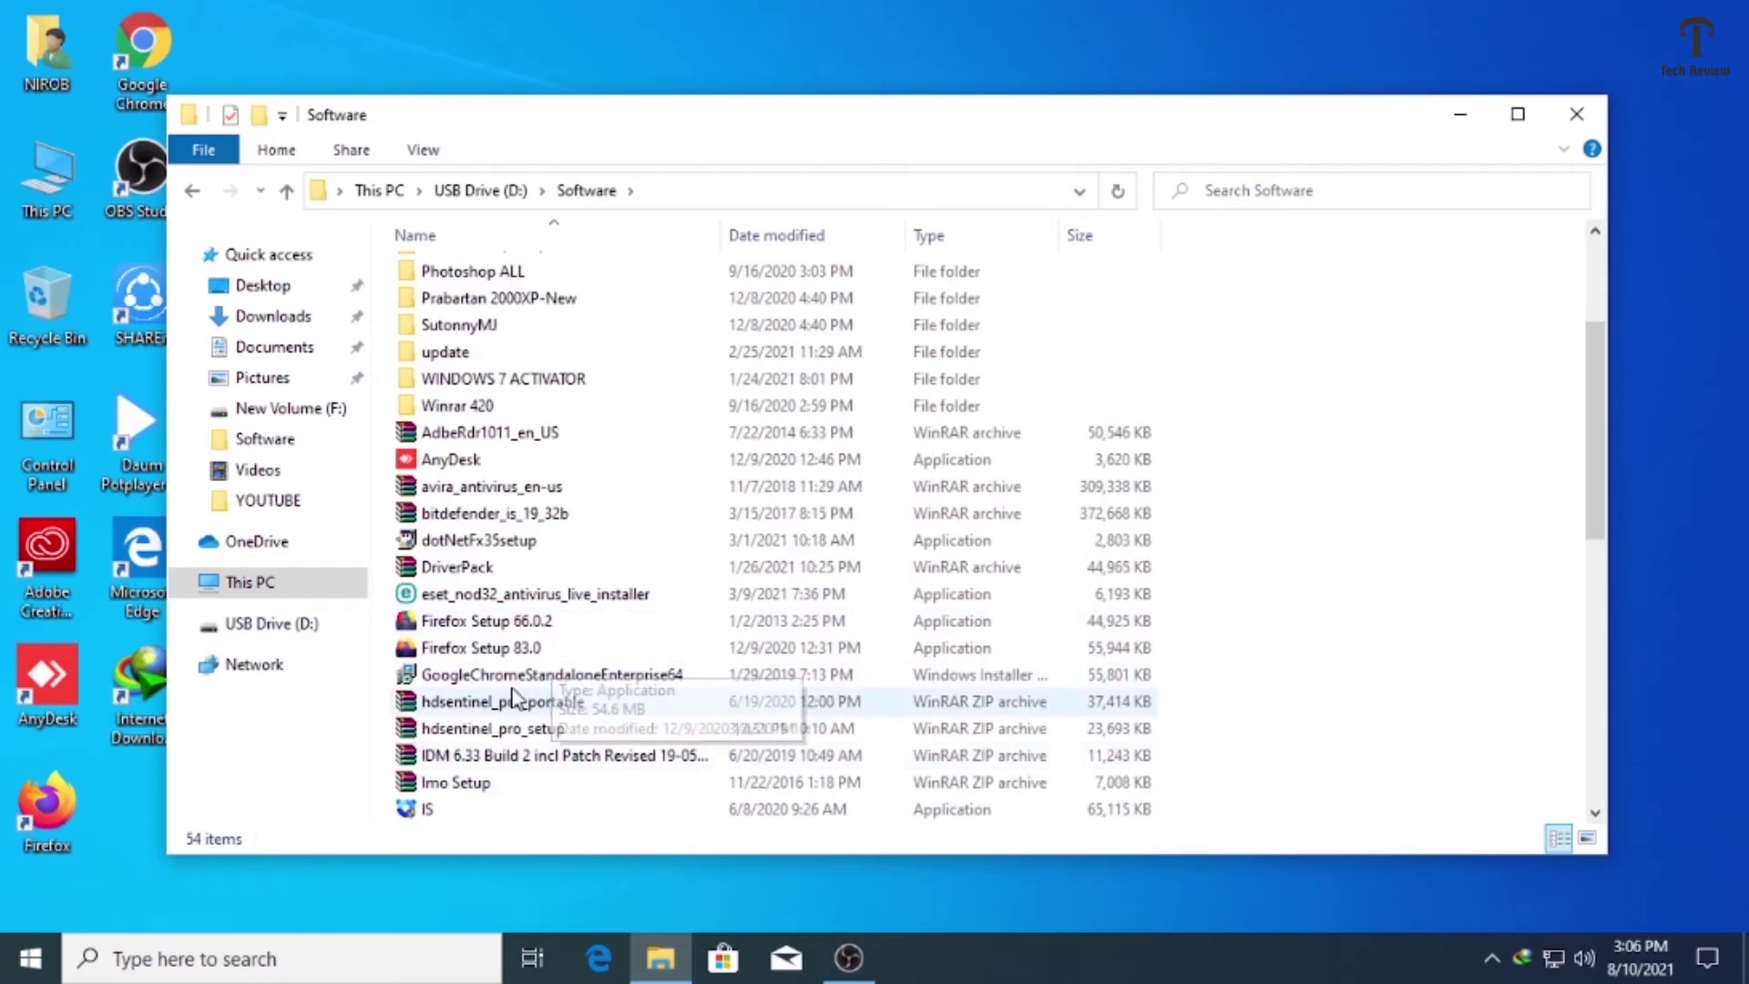
double_click(453, 761)
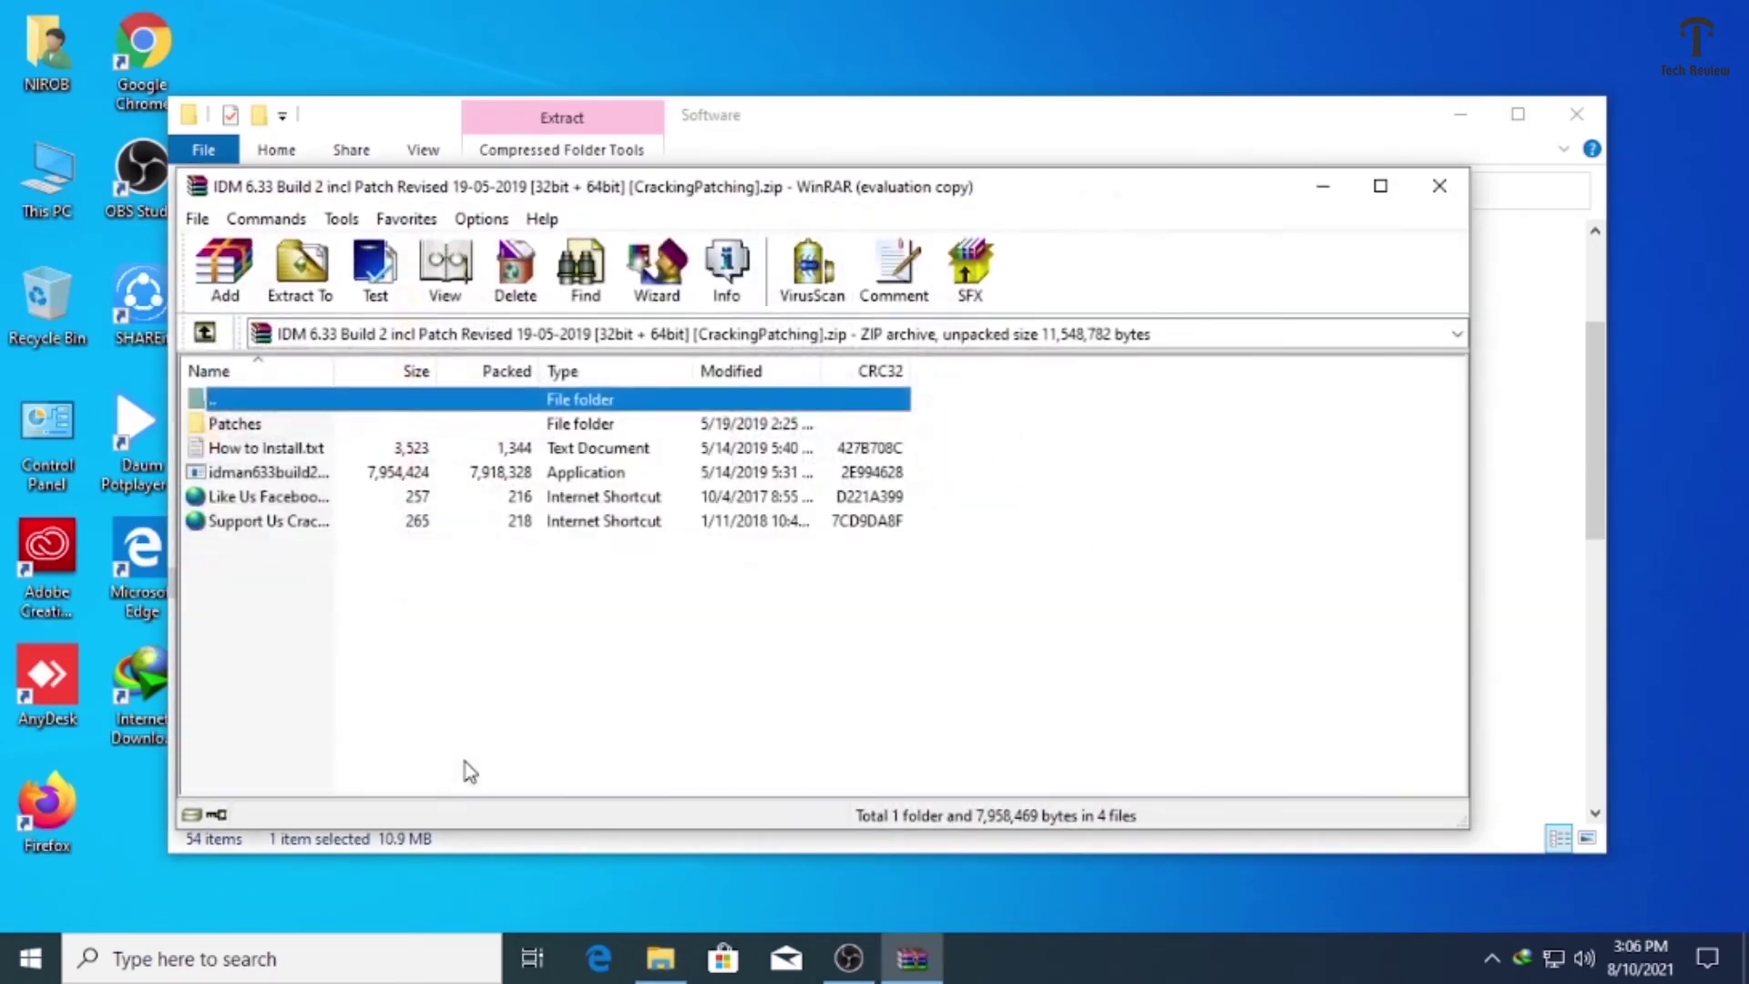
double_click(549, 424)
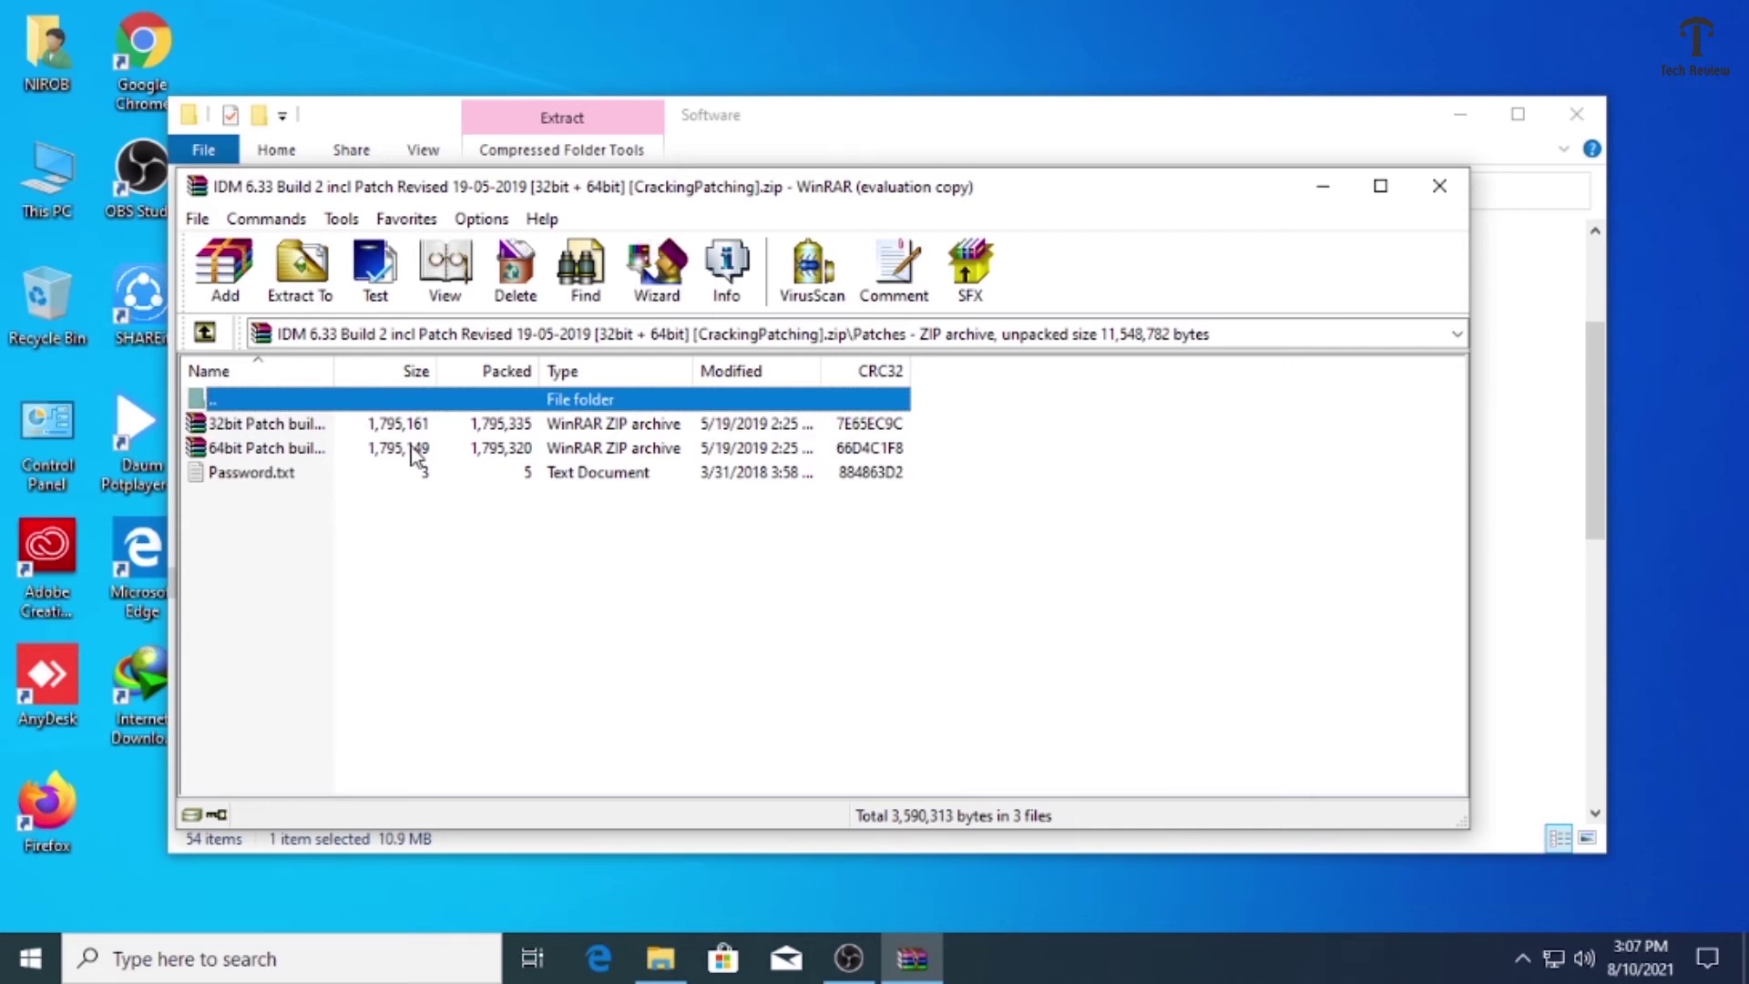
- Run the application in the 64bit Patch build 2 archive and complete its wizard, closing all the browser tabs it opens
double_click(412, 446)
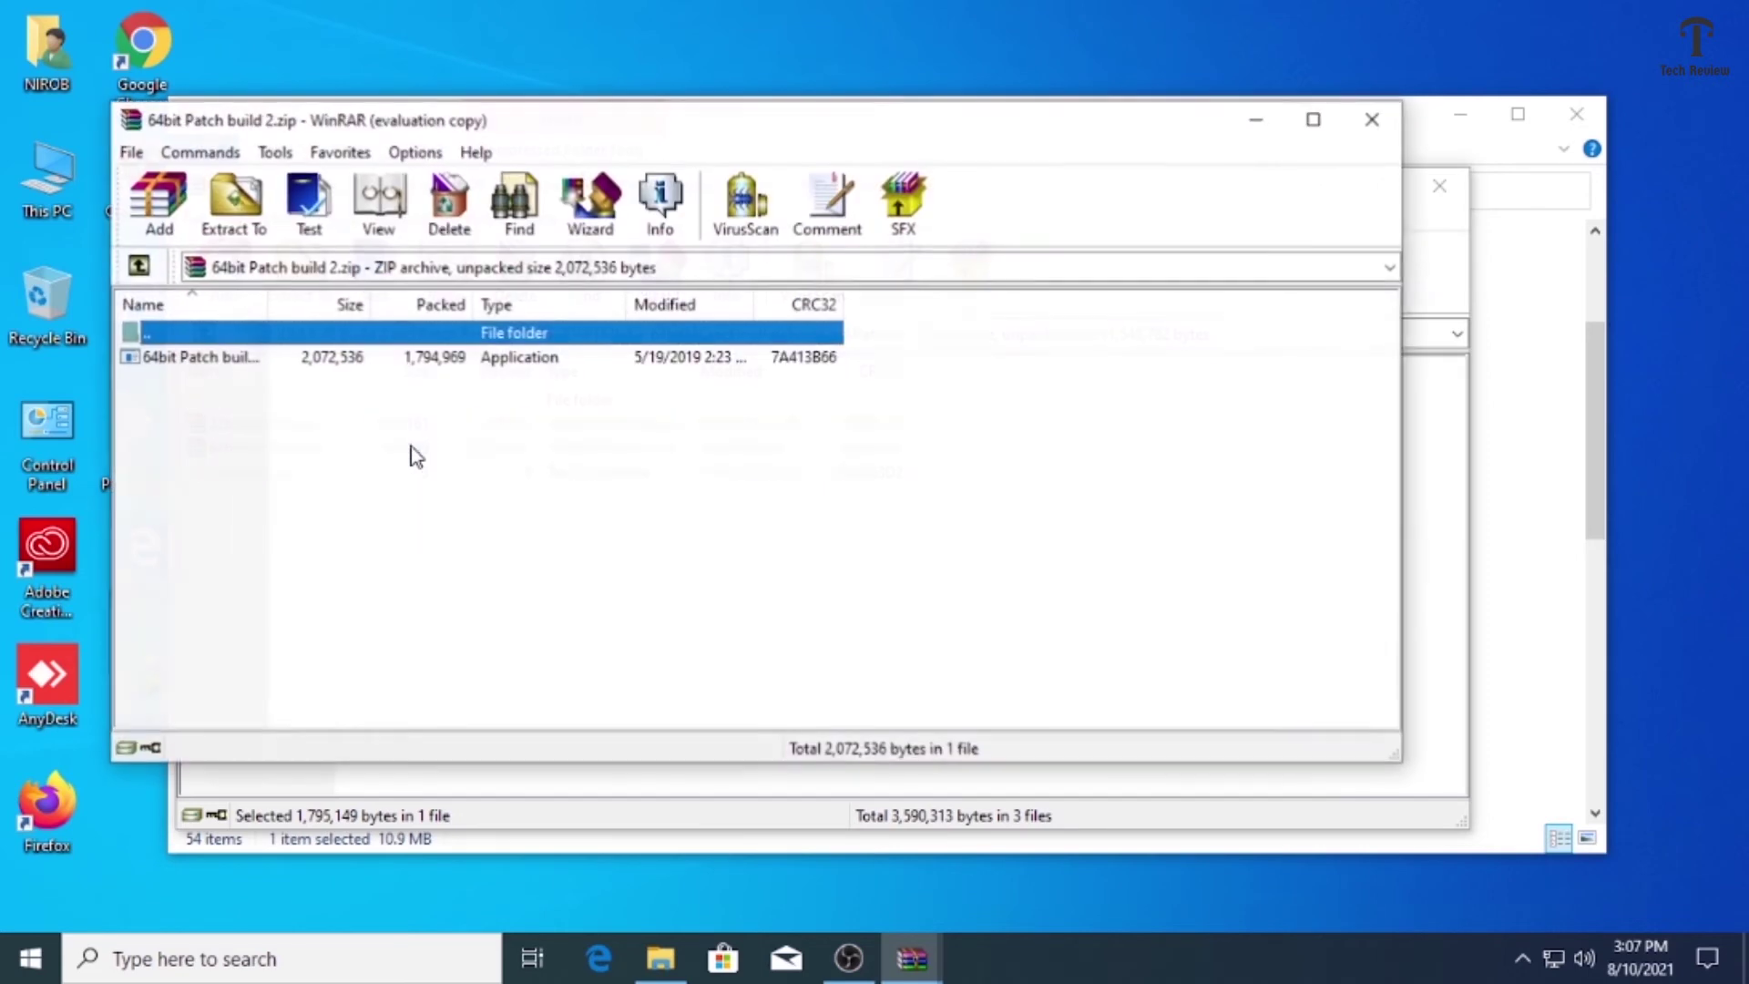
double_click(408, 359)
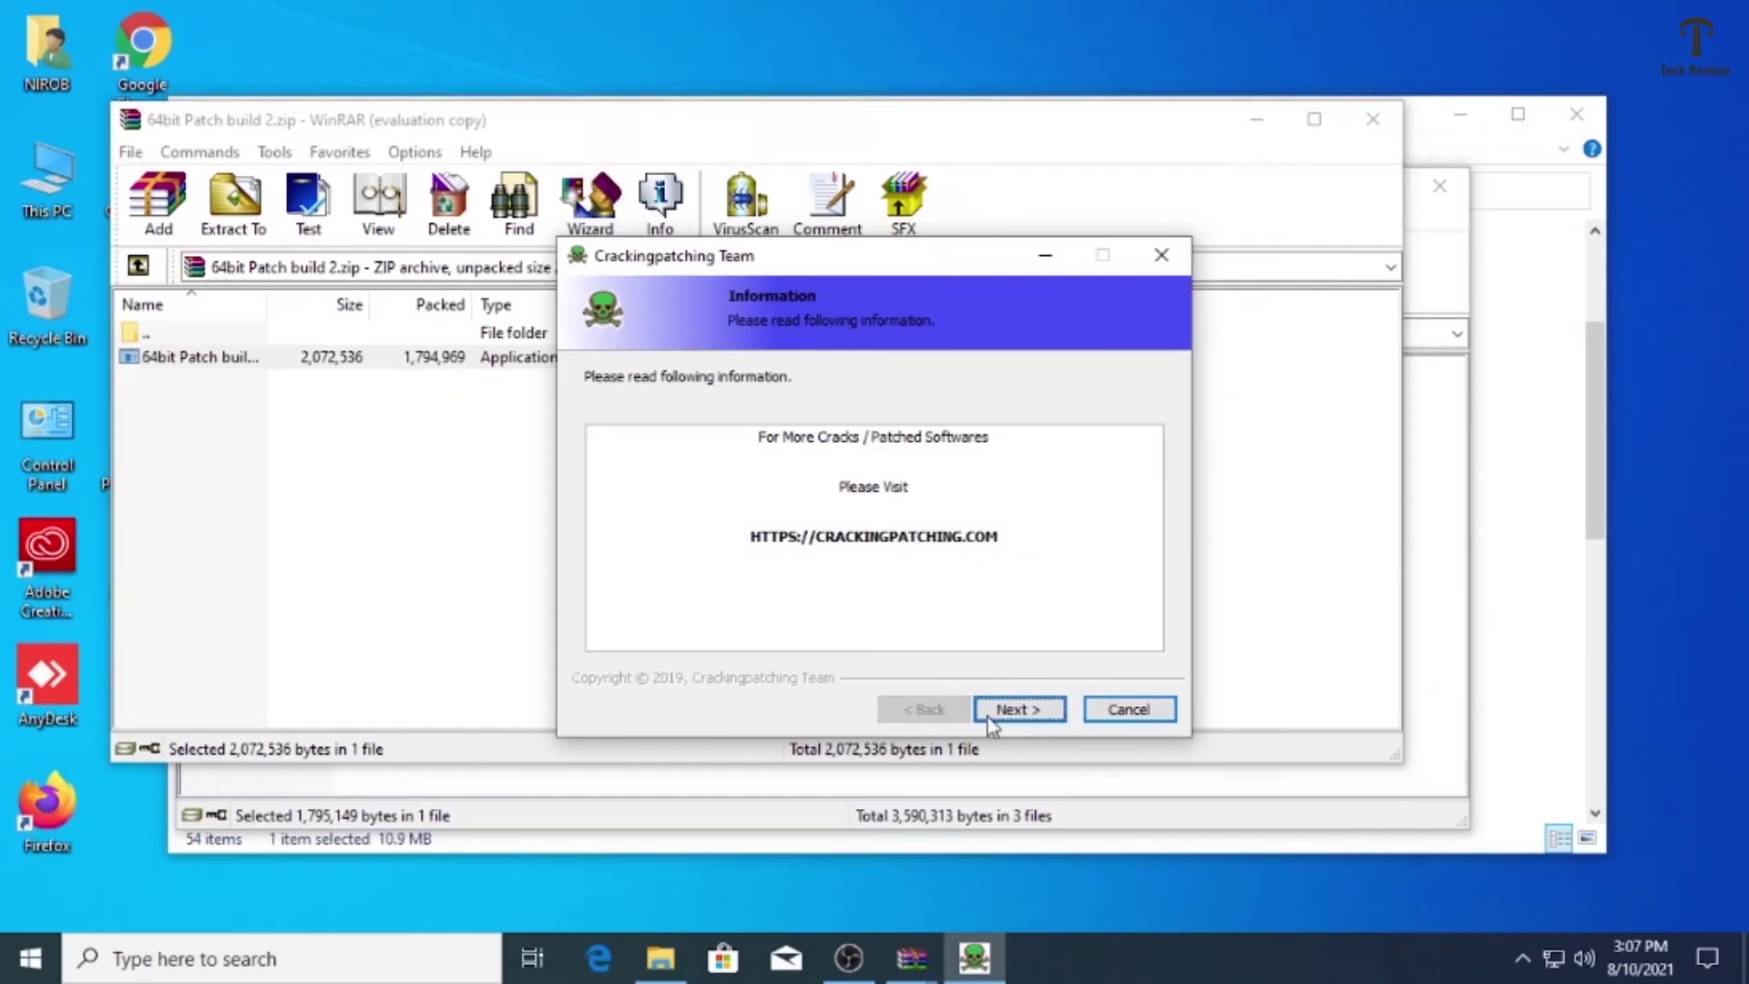
click(1007, 711)
click(1013, 712)
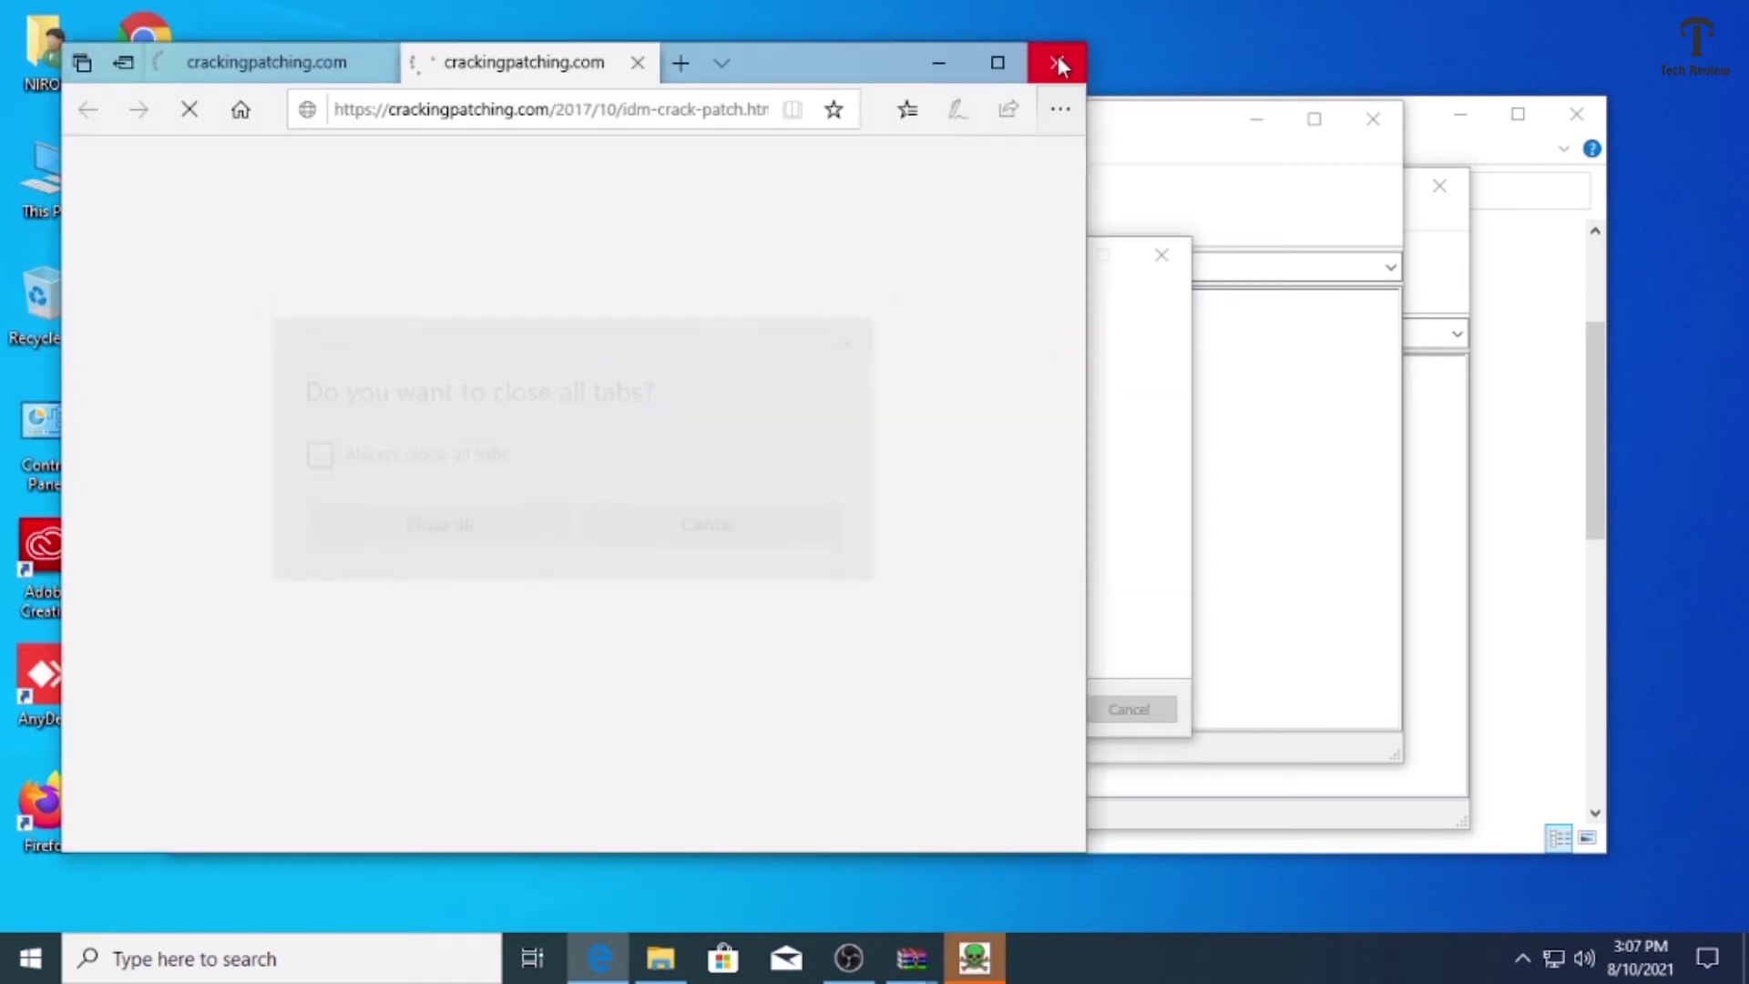
click(1057, 62)
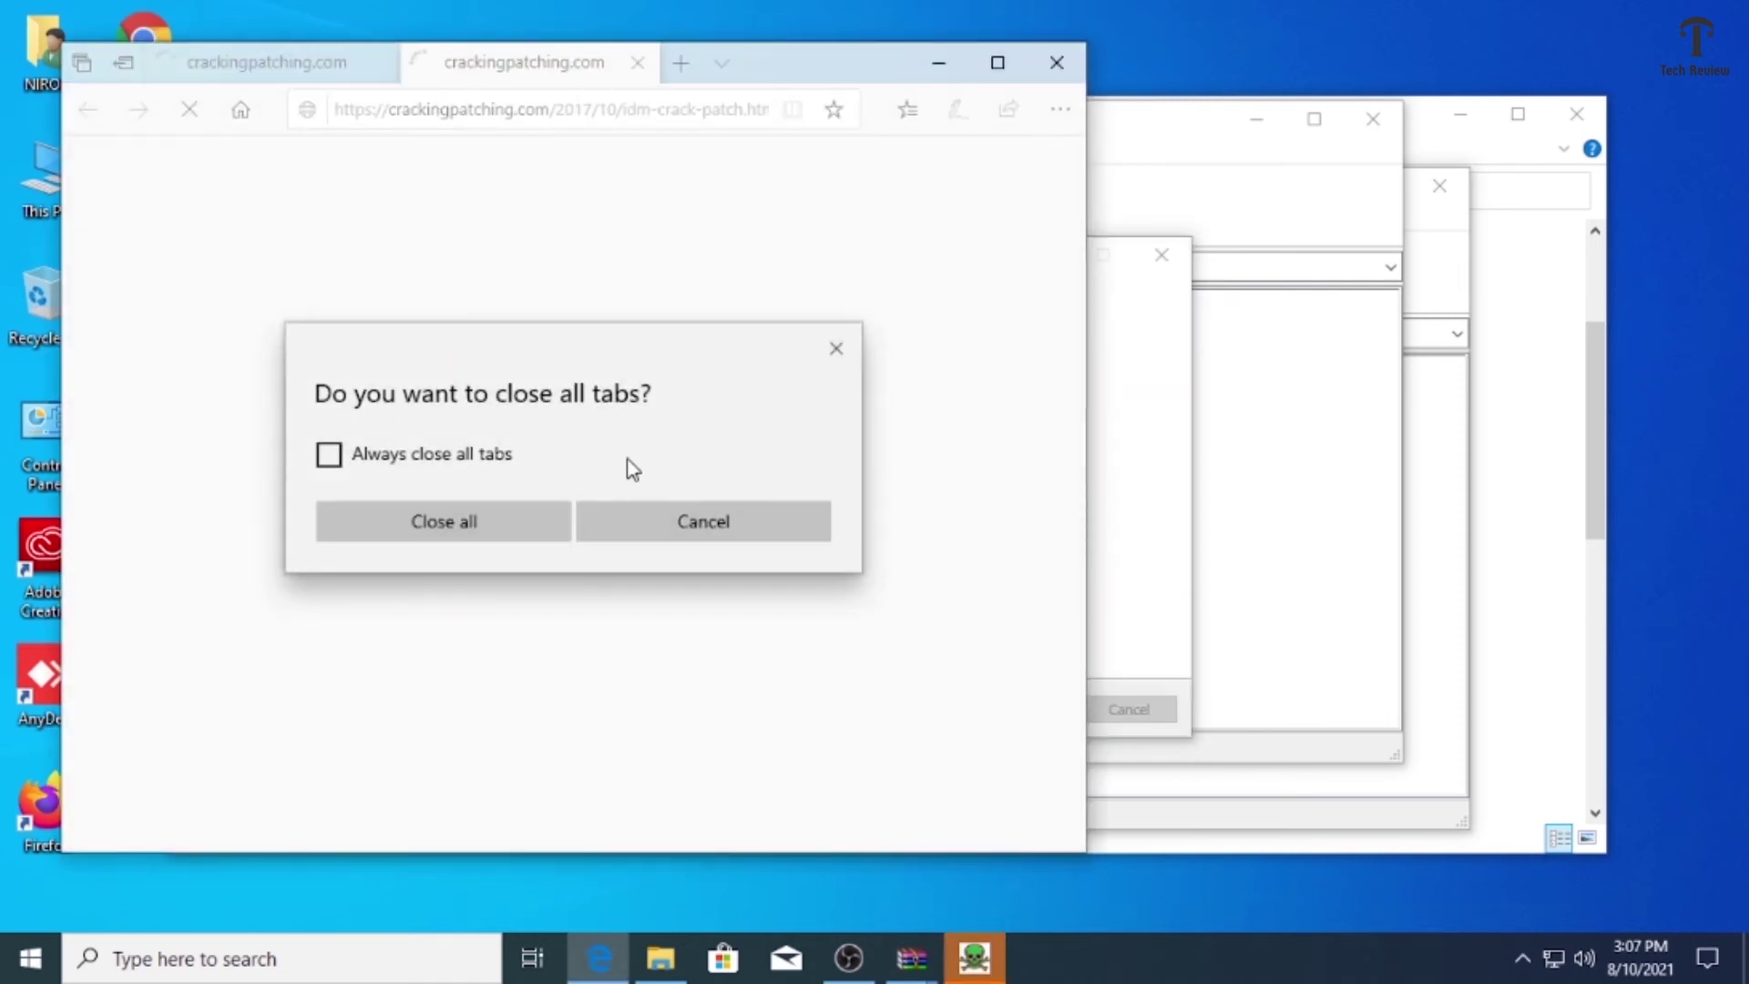
key(Return)
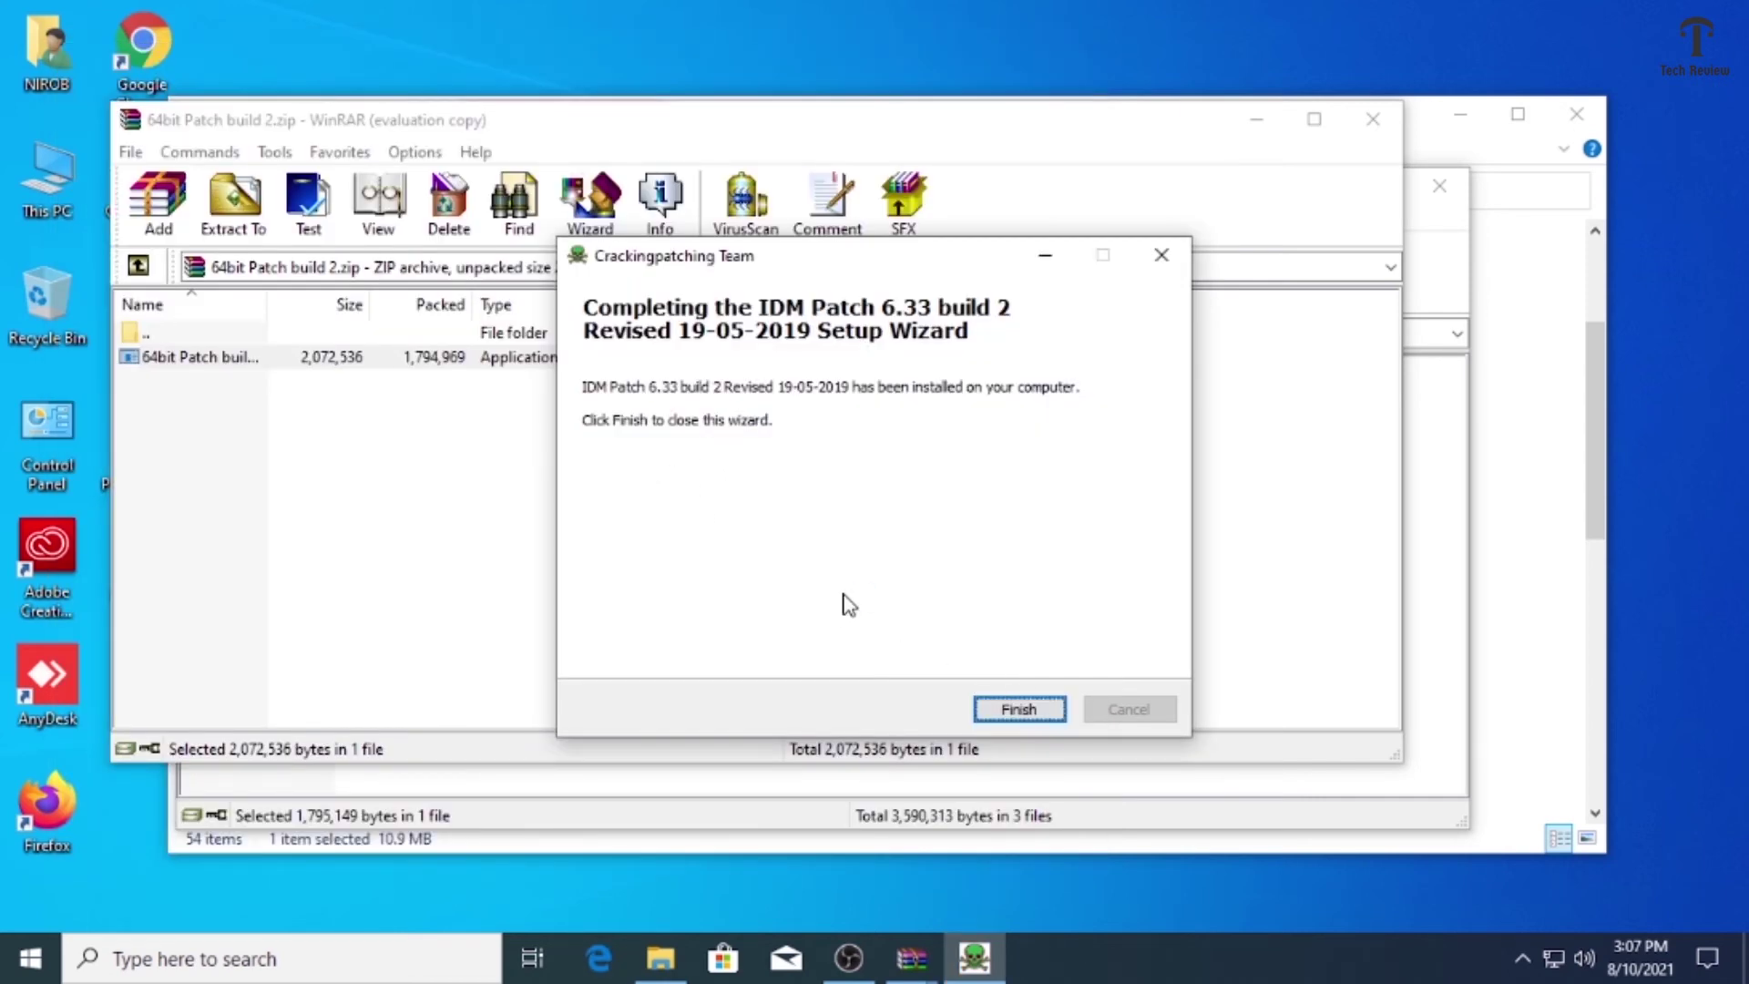
click(1019, 710)
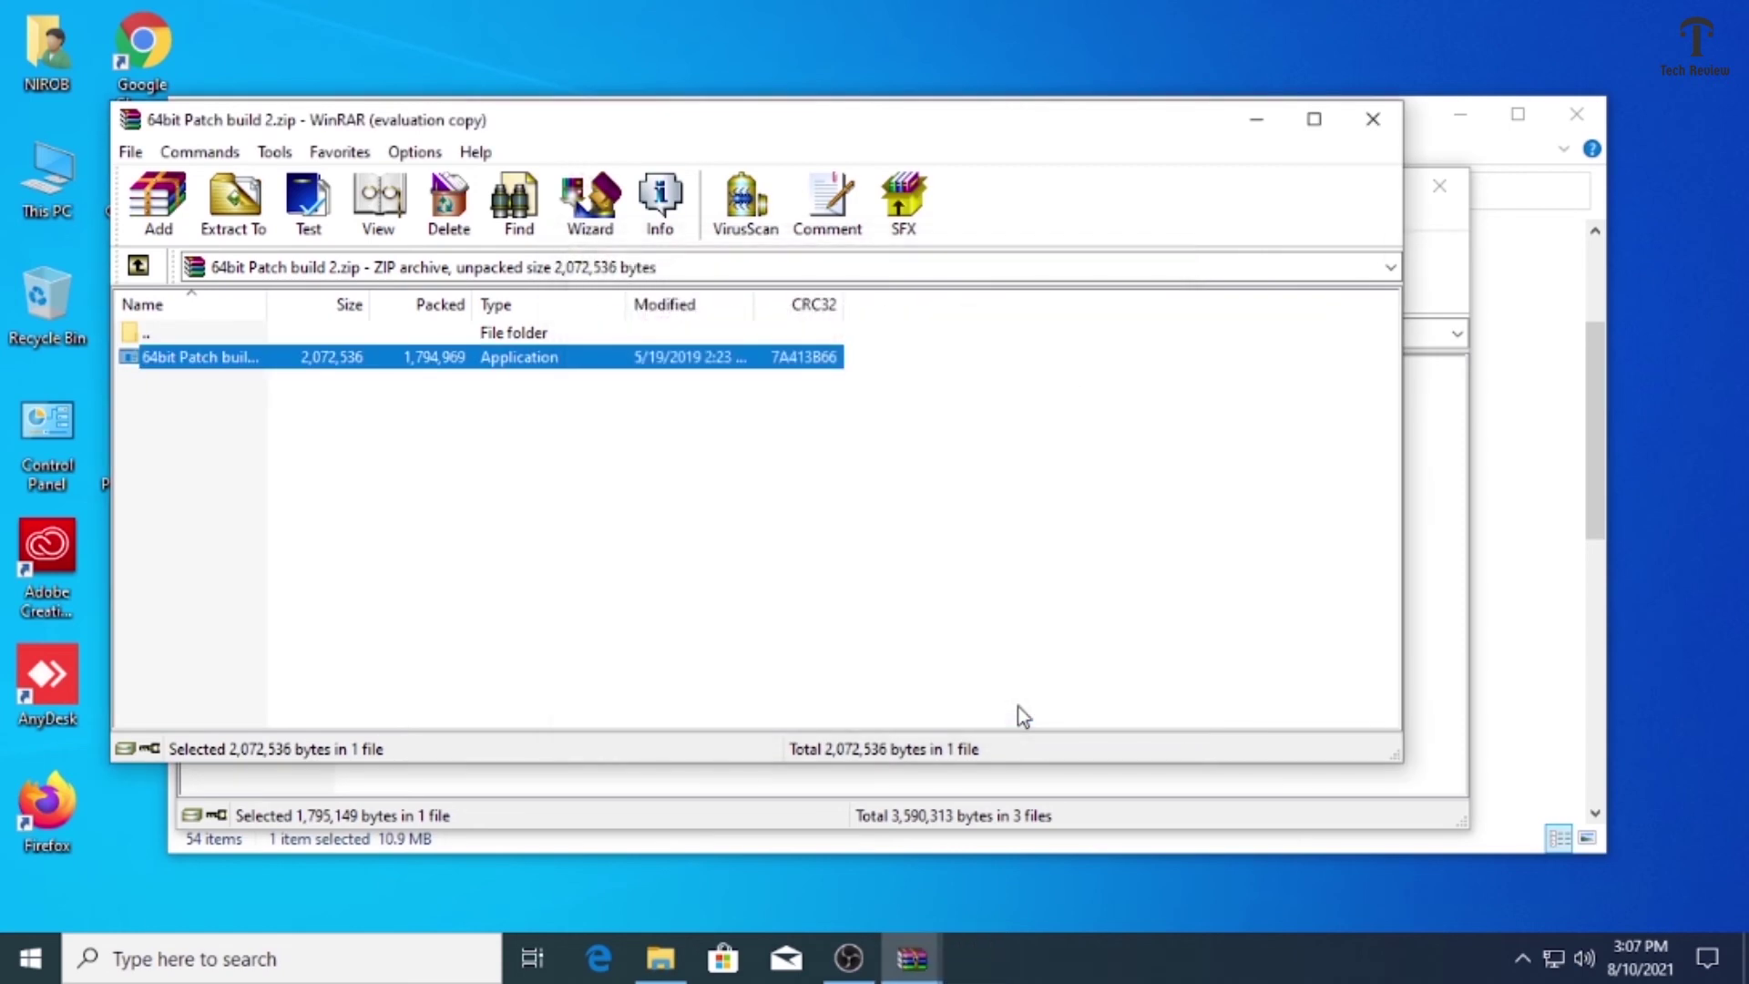
- Close both archive windows and the Software folder window
click(1387, 132)
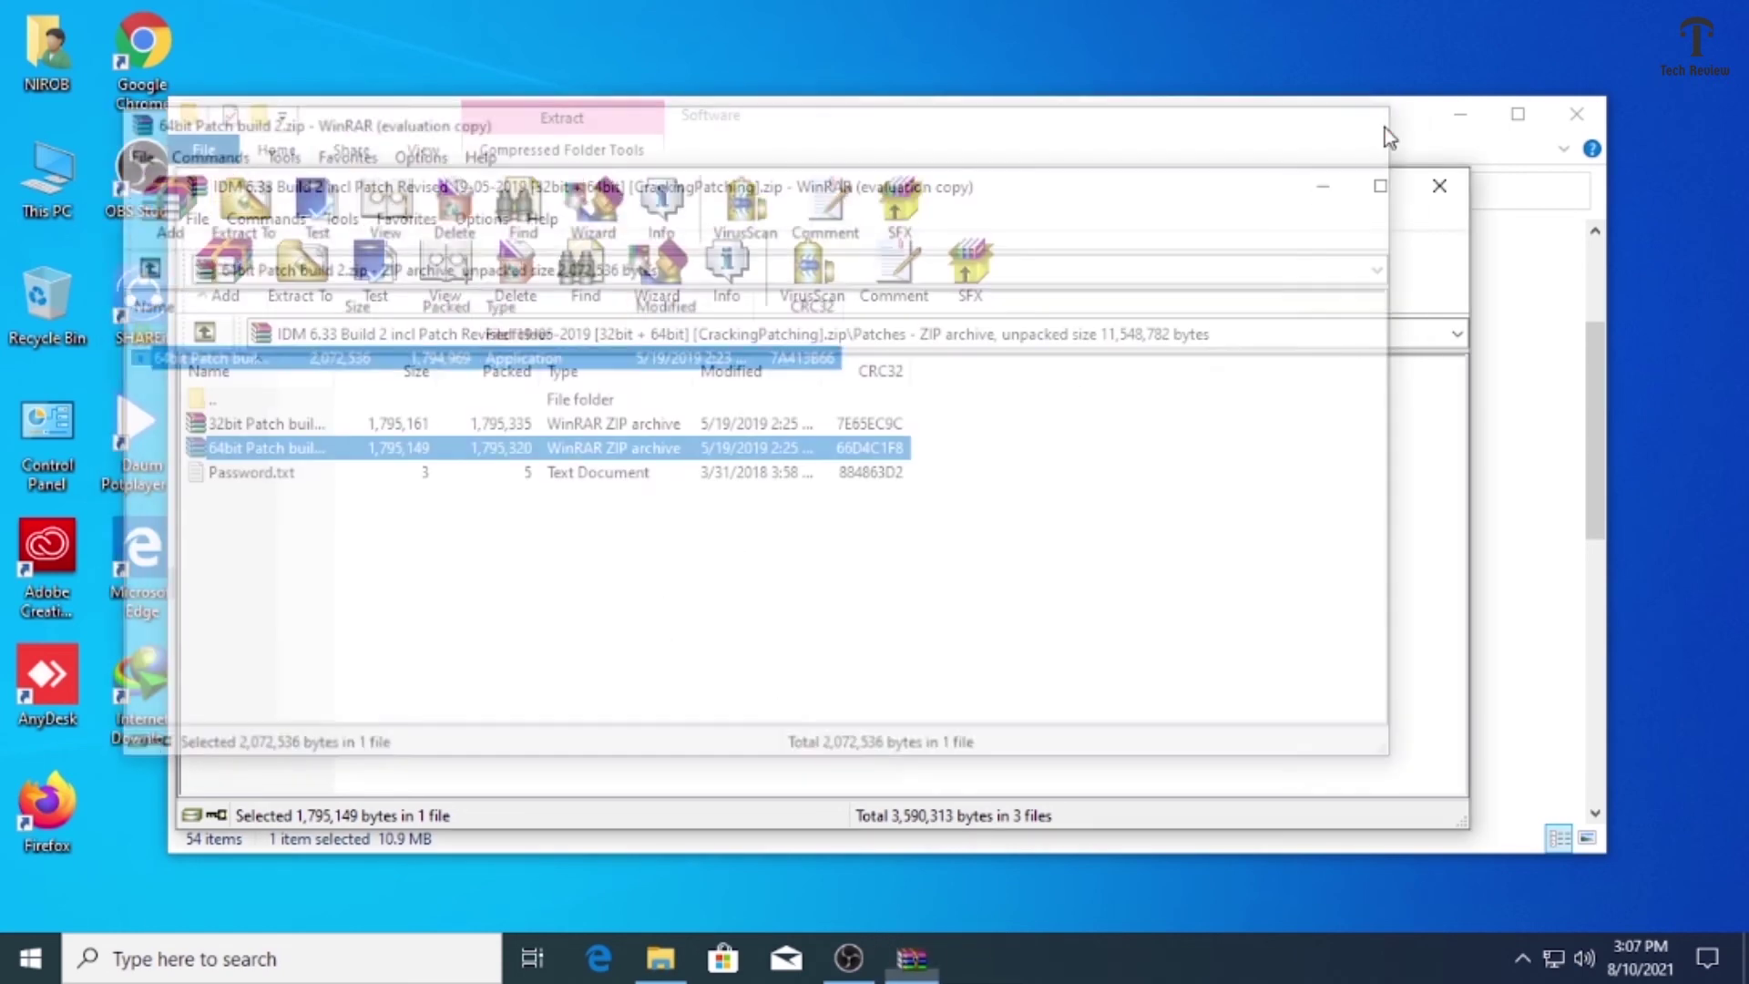
click(1439, 188)
click(1583, 110)
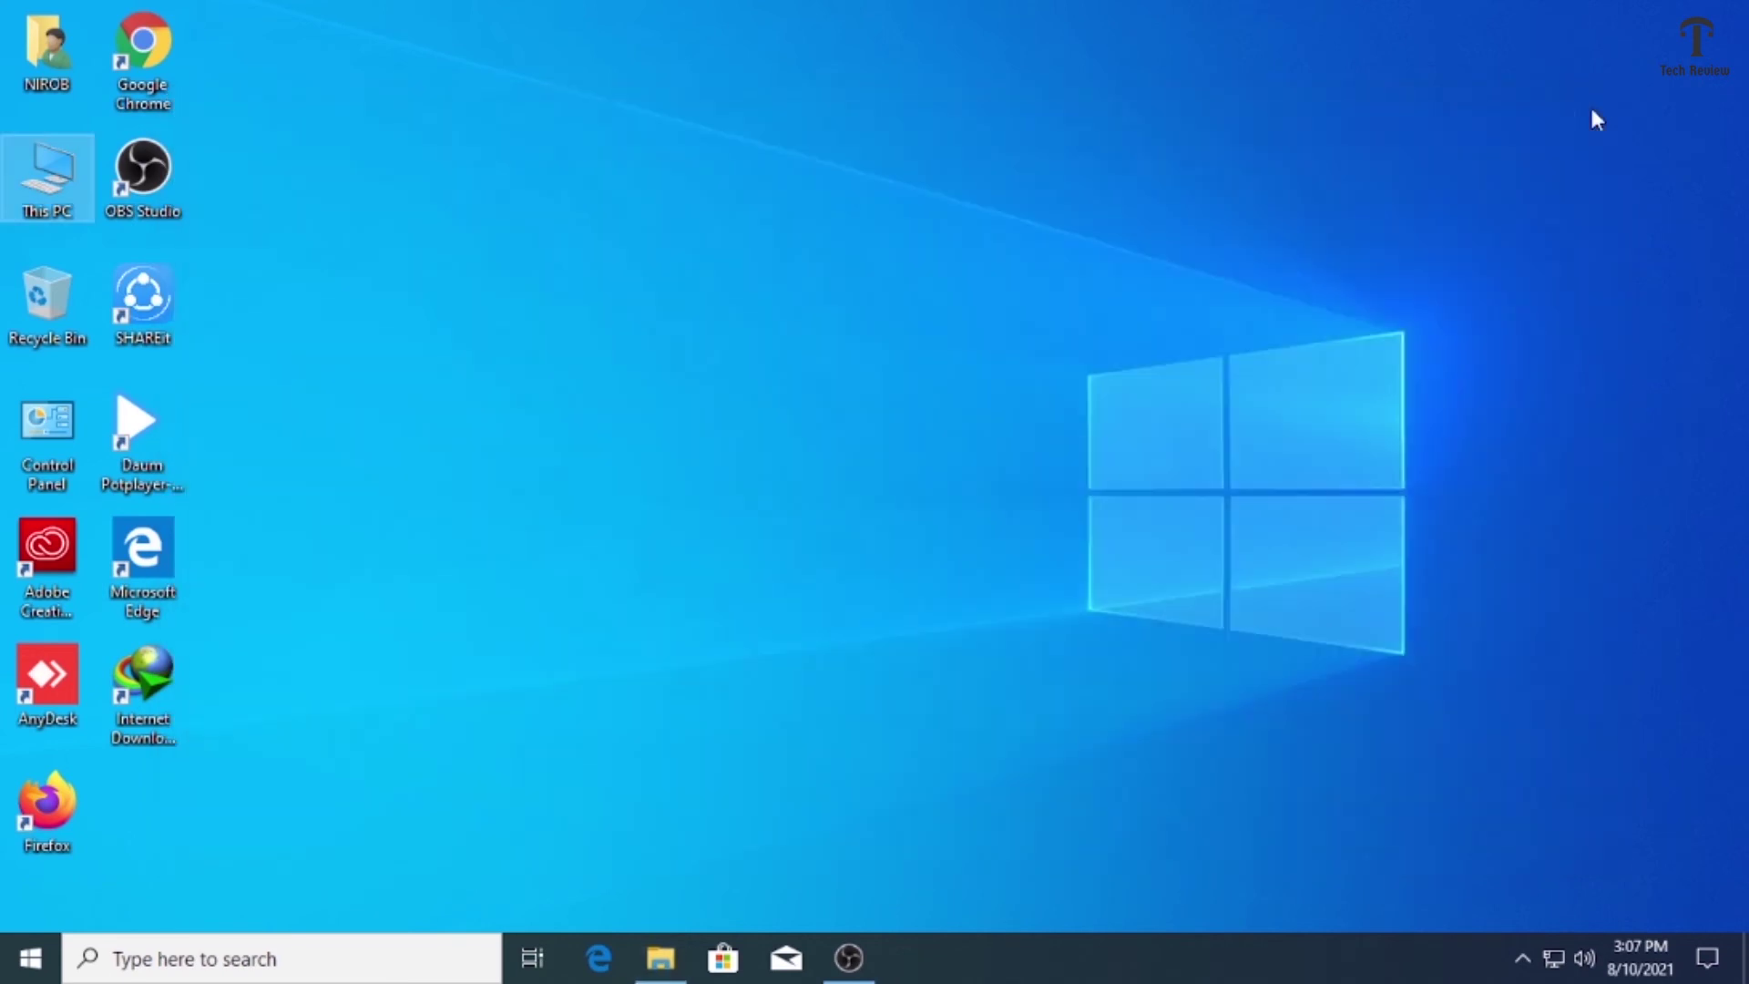
- Launch Internet Download Manager to check its Cracked by entry, and close it along with the serial number warning and purchase page
double_click(127, 672)
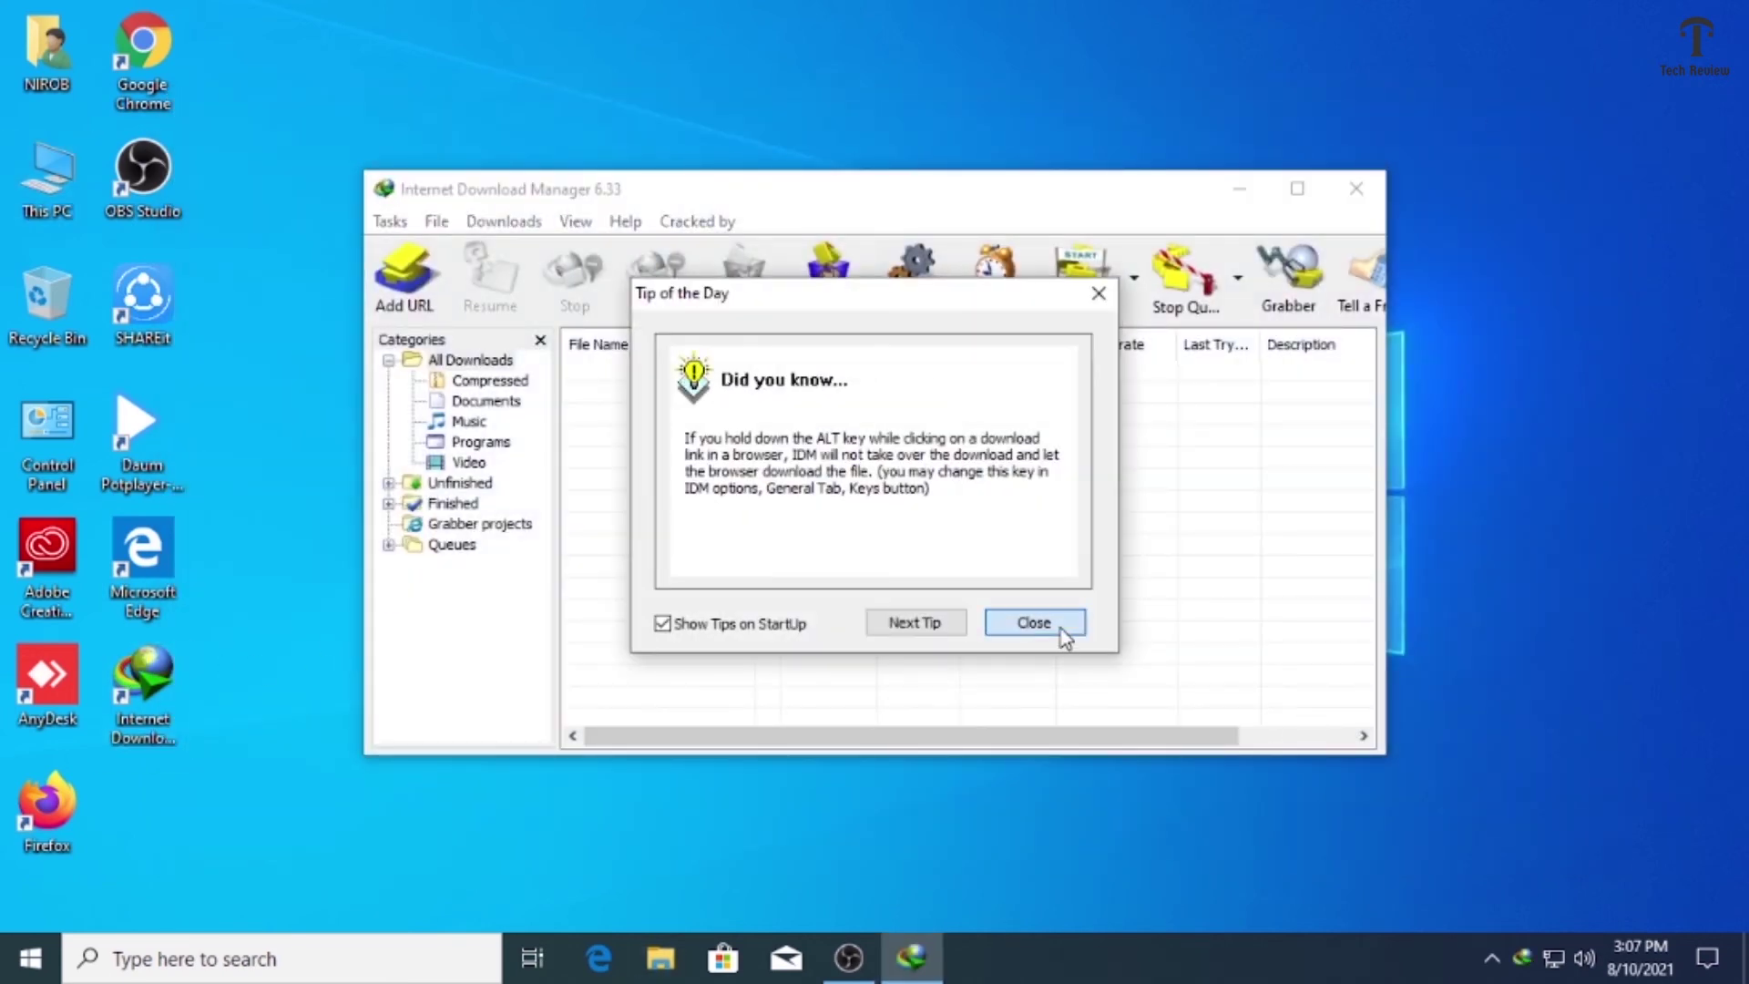
click(1057, 628)
click(702, 233)
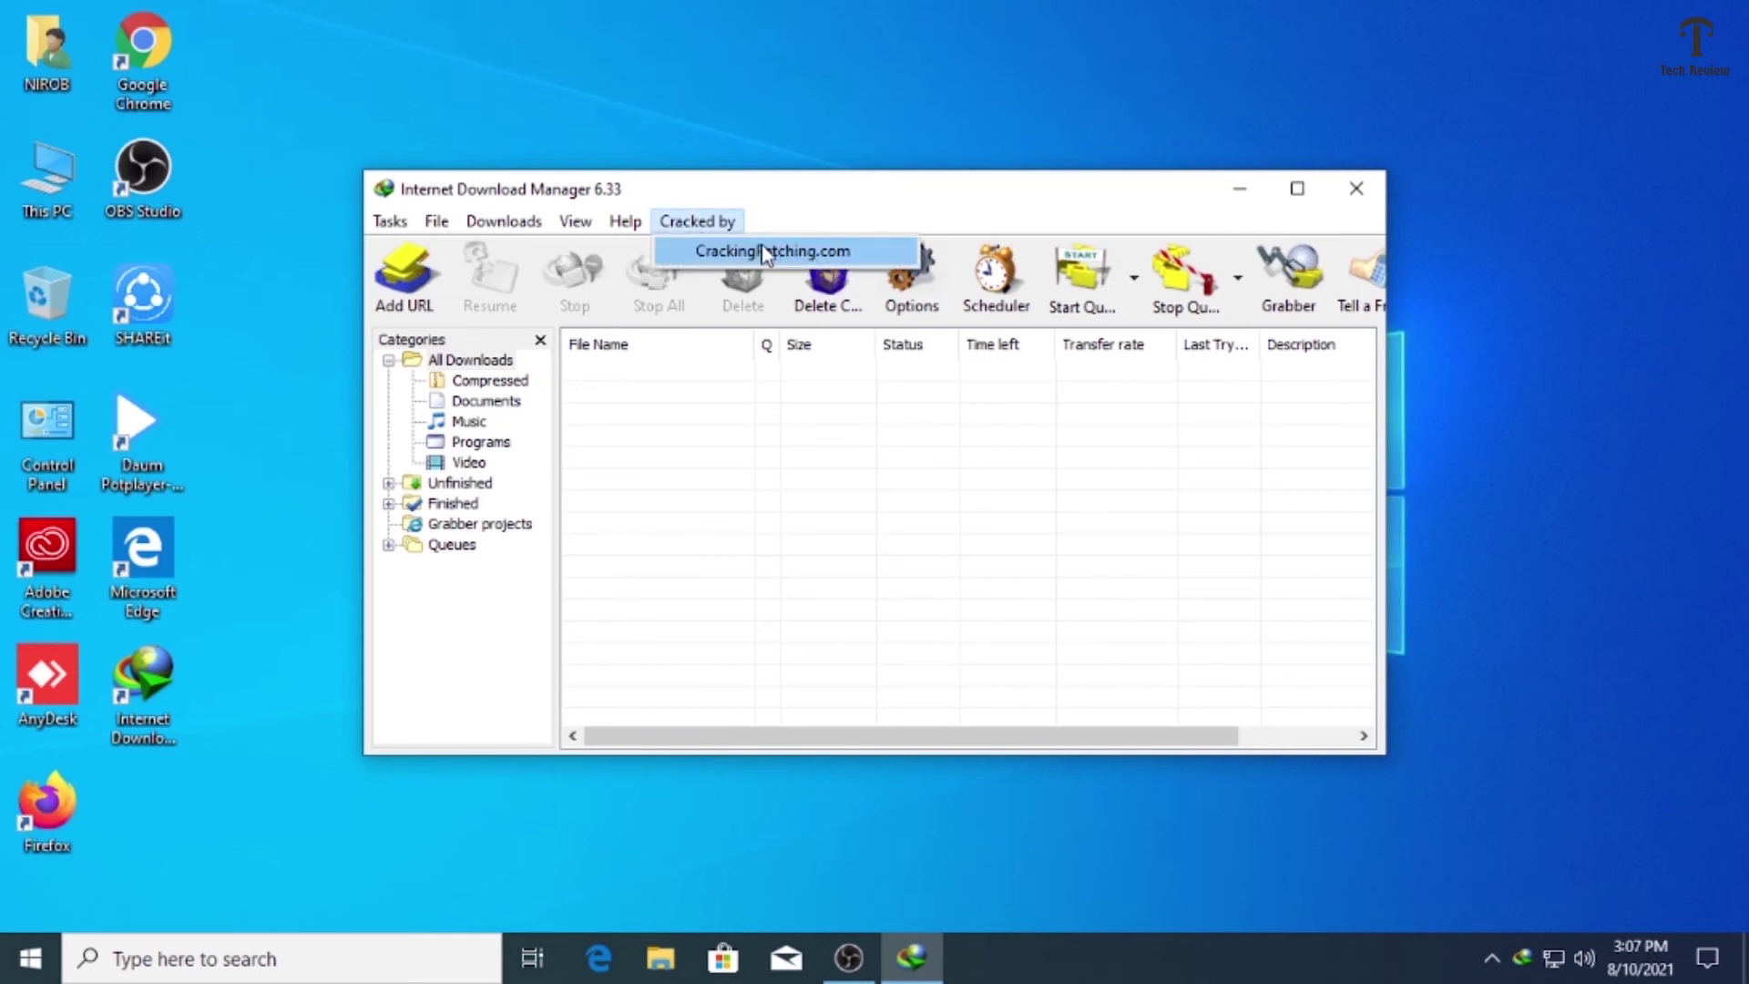
click(829, 211)
click(1357, 191)
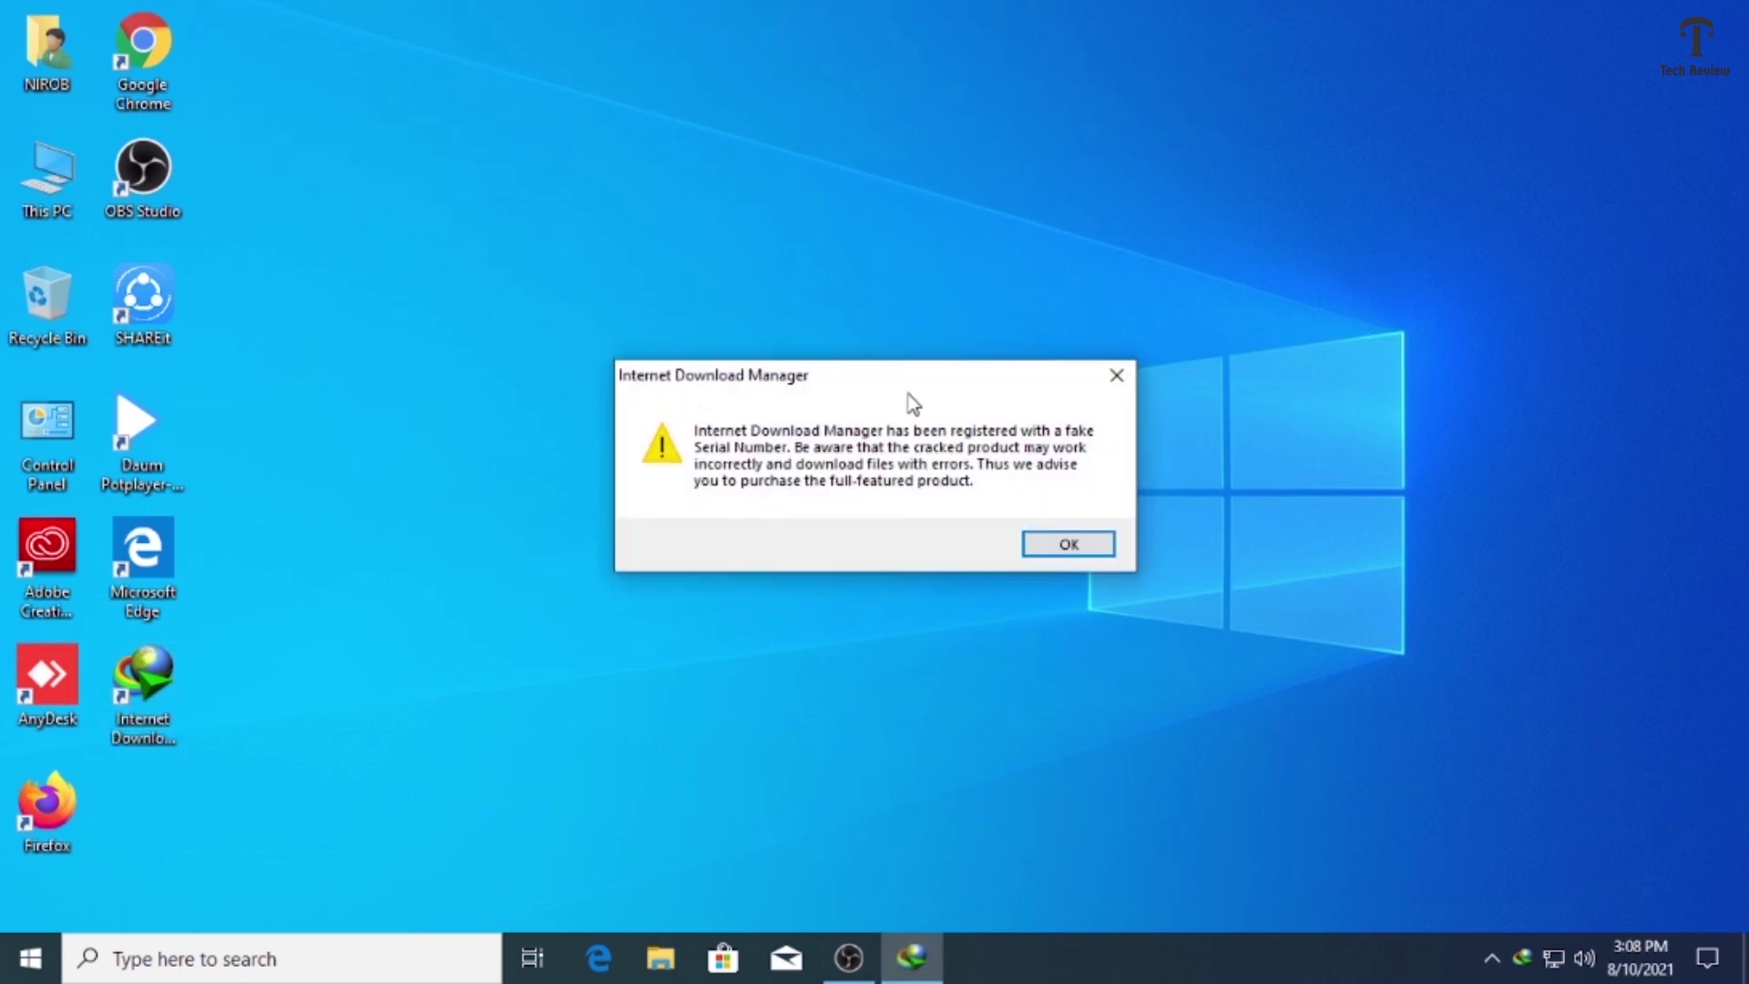
click(1117, 381)
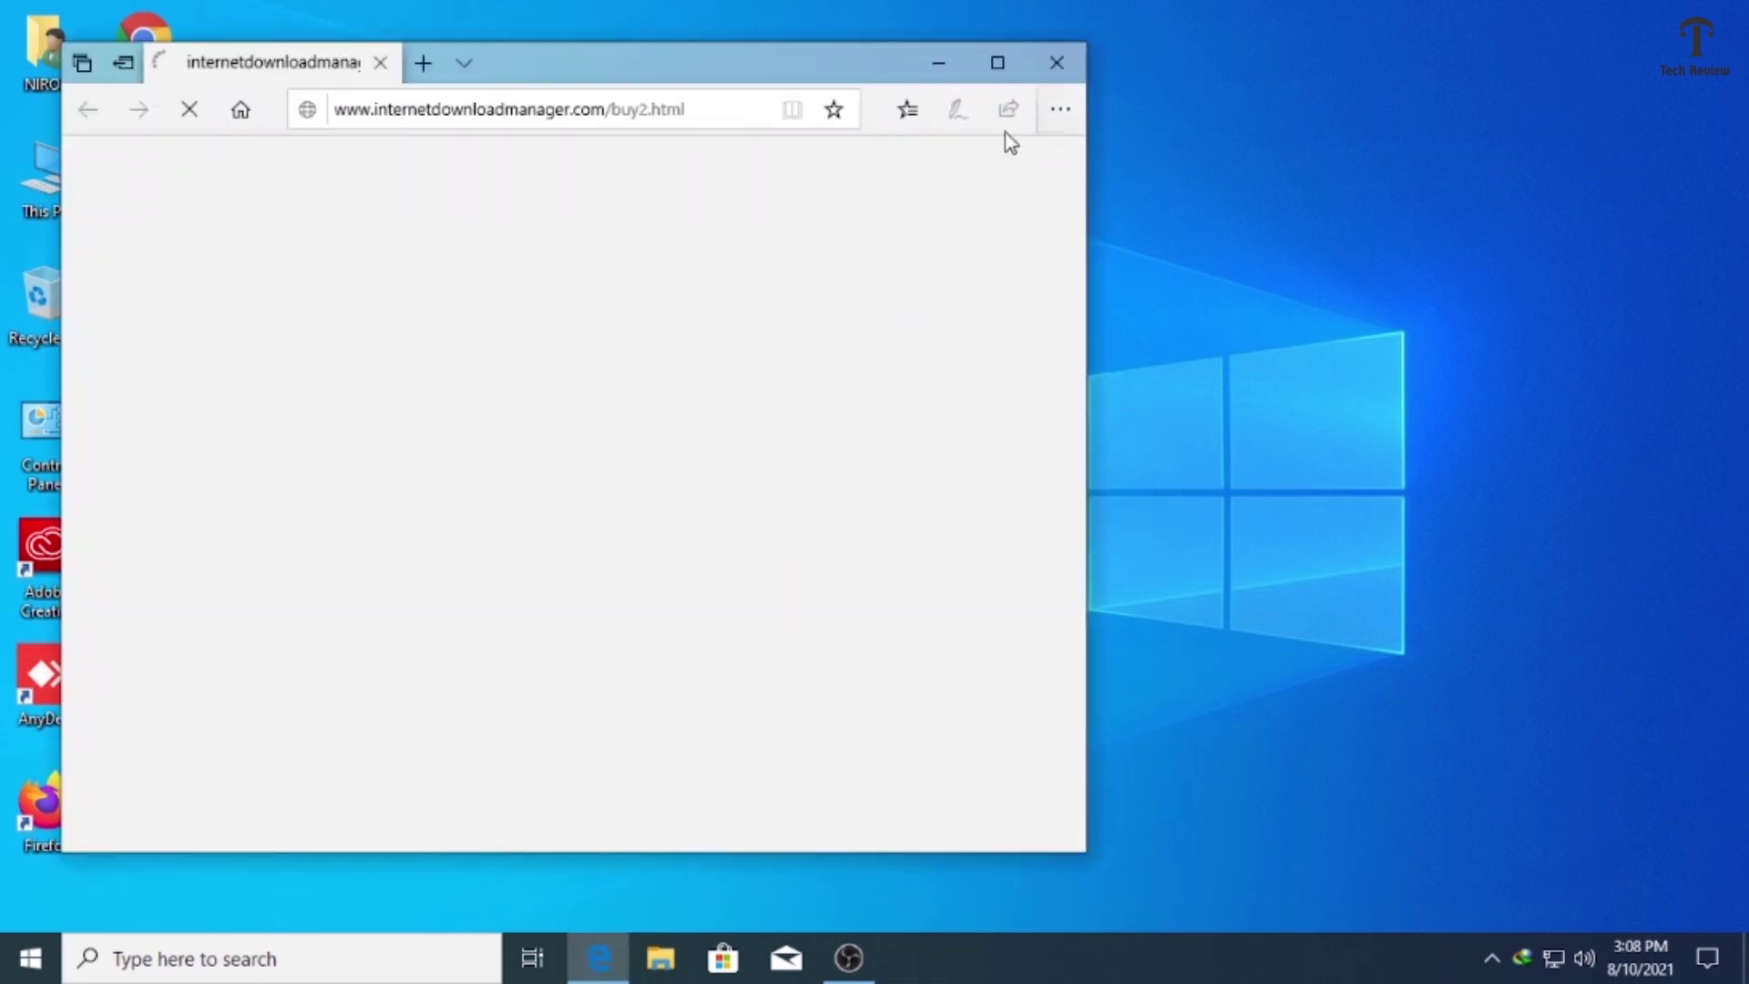
click(1057, 63)
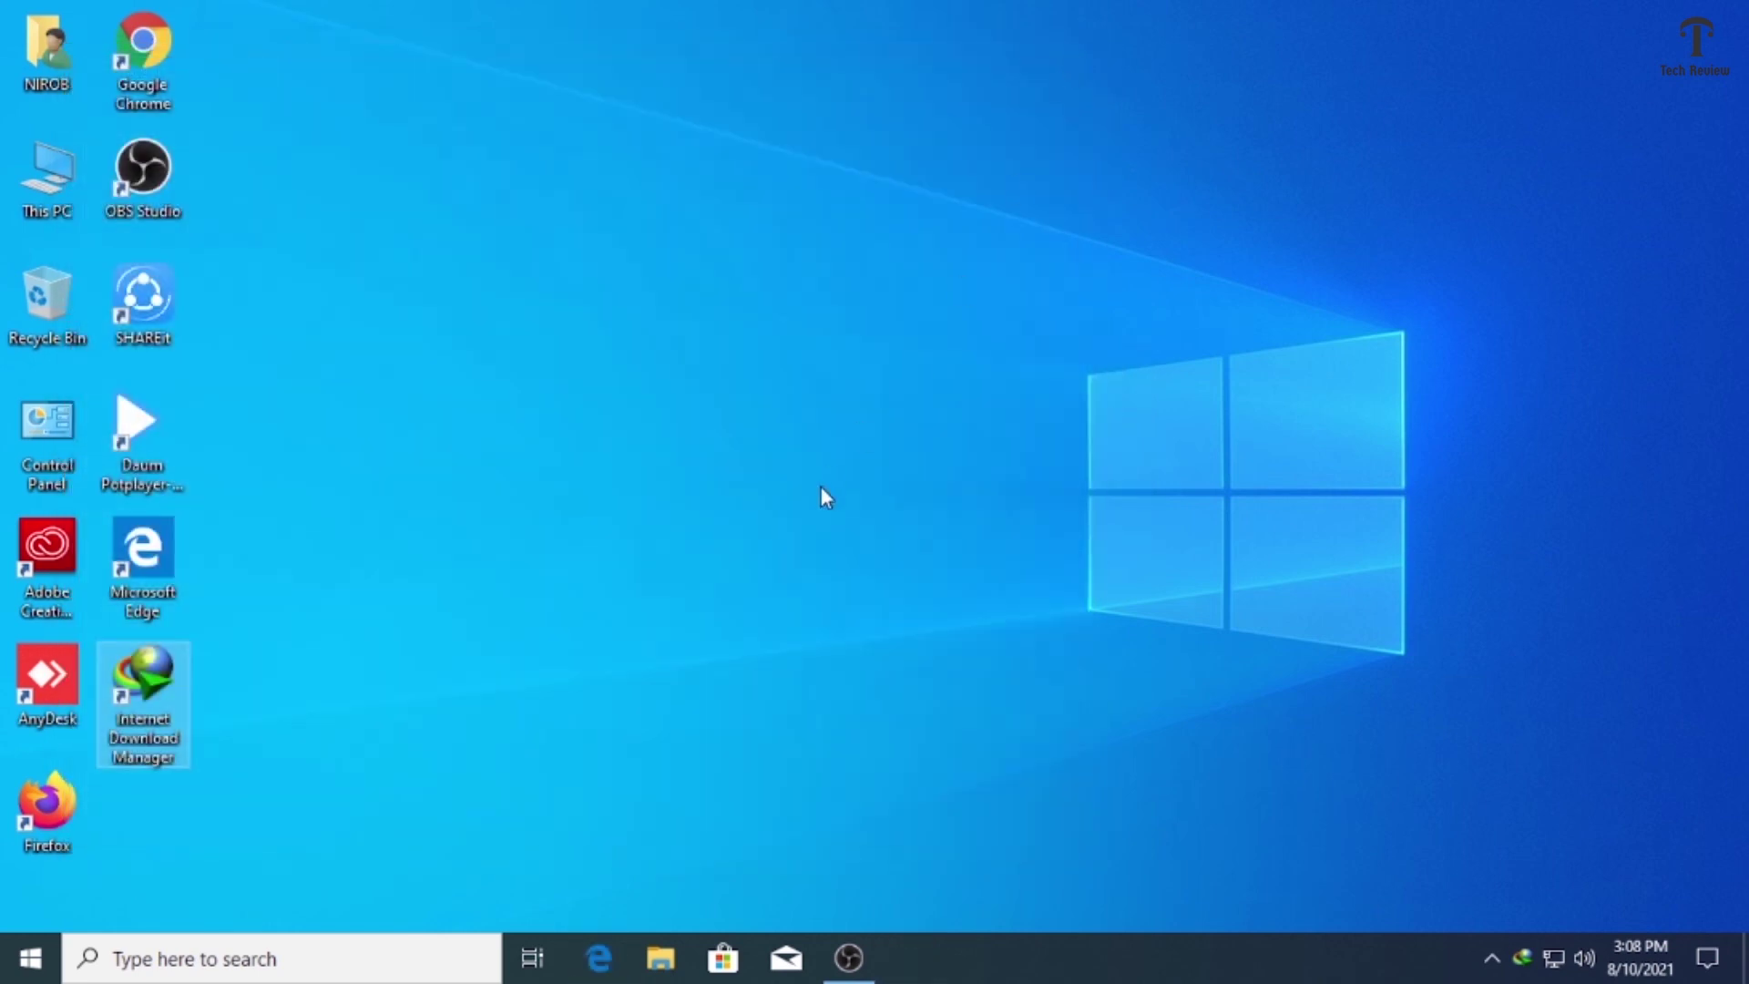